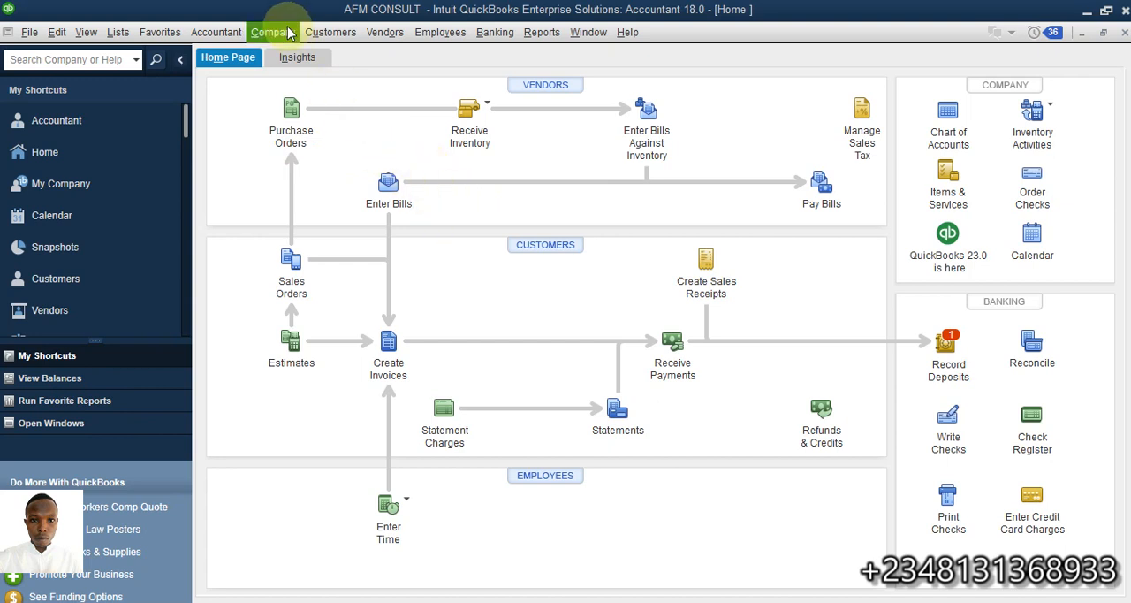
- Review the customer balances in the Customer Center and the vendor balances in the Vendor Center
left_click(344, 37)
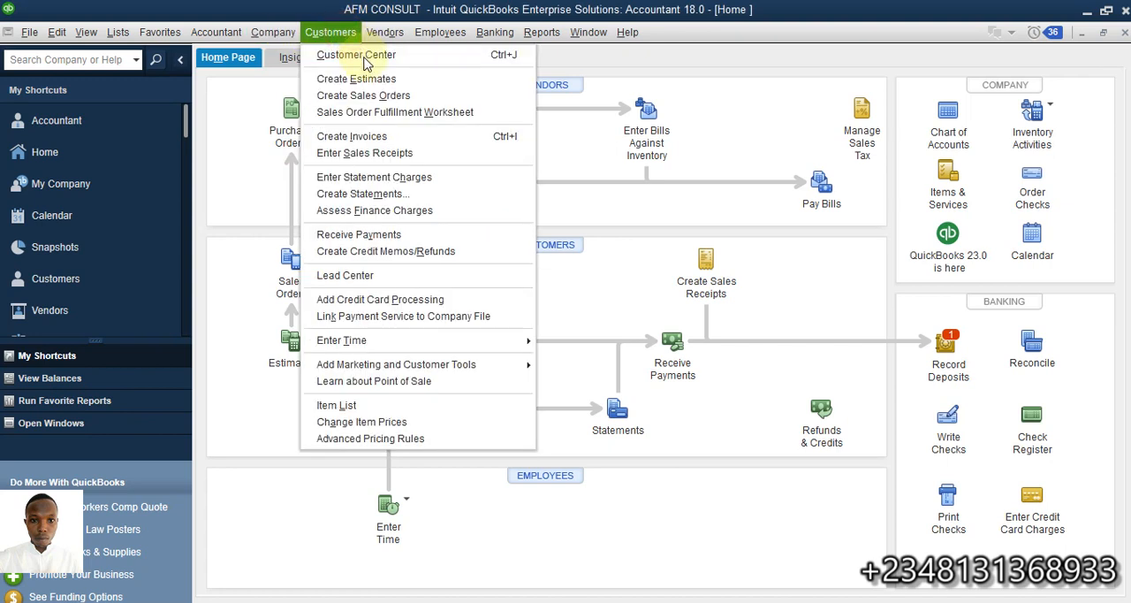
left_click(367, 55)
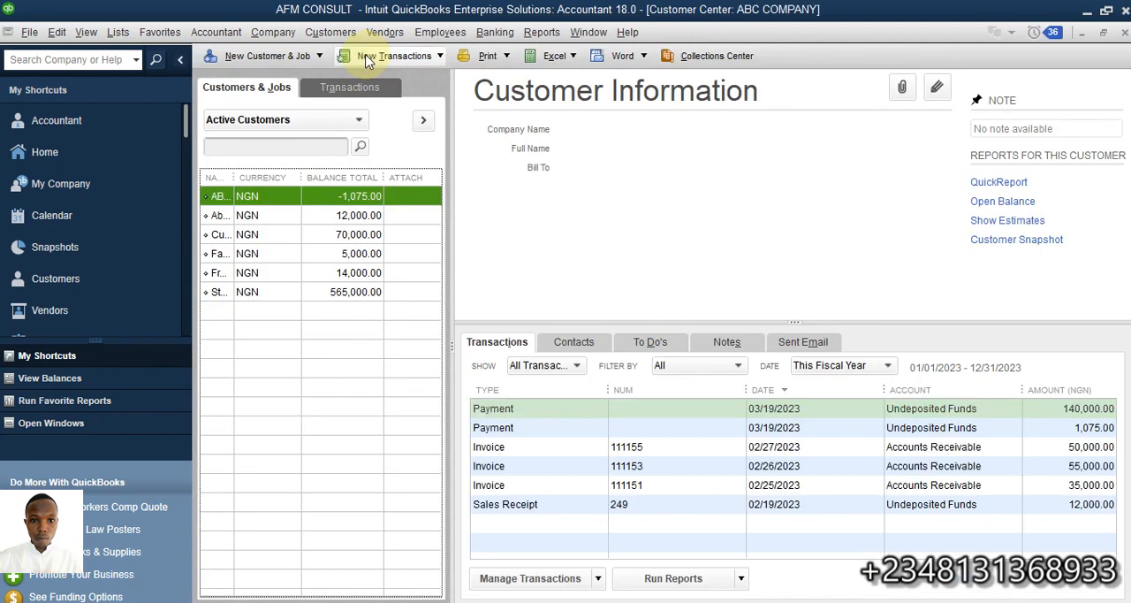
left_click(384, 32)
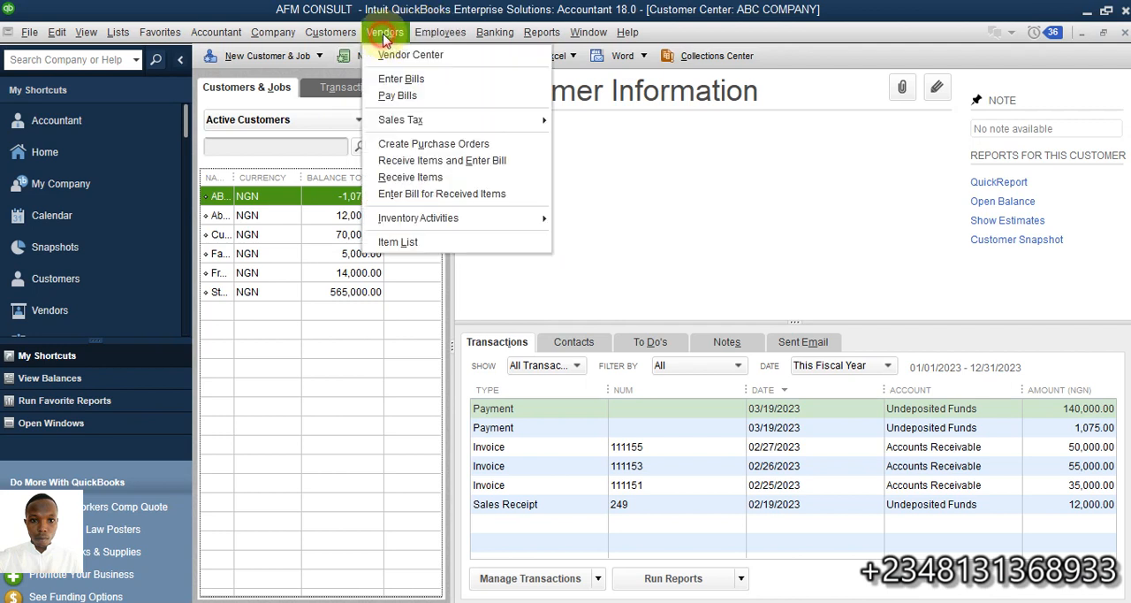
left_click(407, 58)
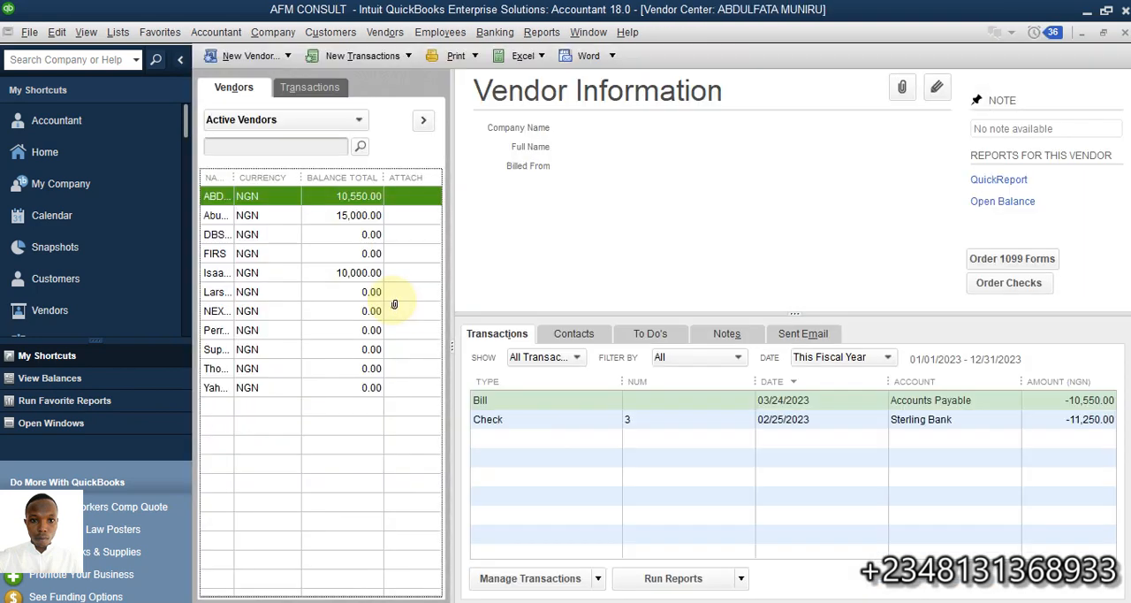
- Run the Balance Sheet report, examine its assets and liabilities, and show the list of open windows
left_click(542, 33)
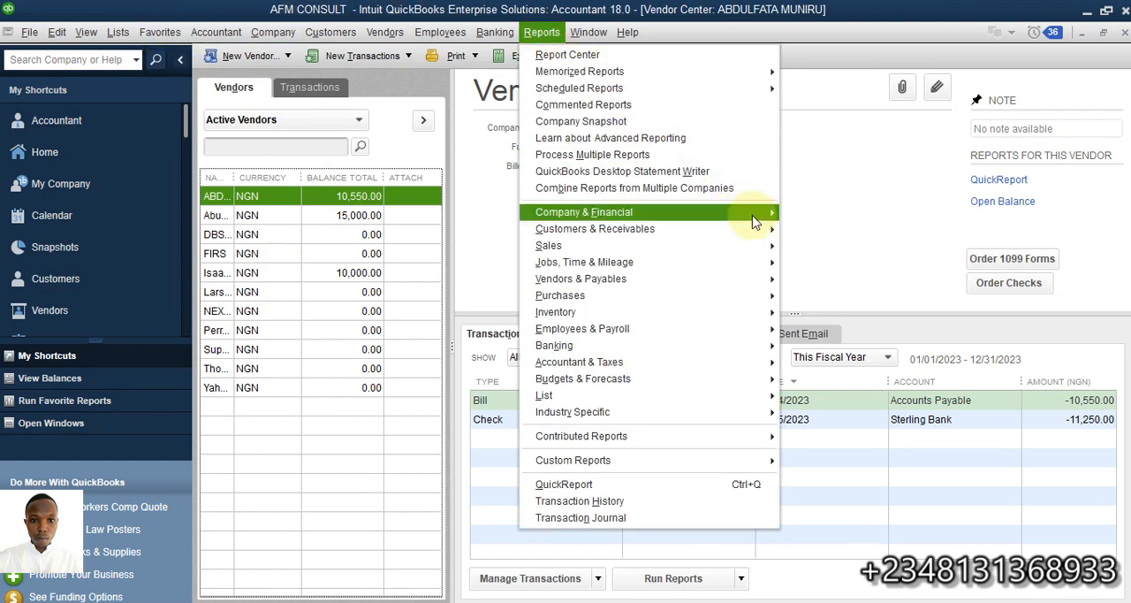
mouse_move(753, 222)
left_click(866, 460)
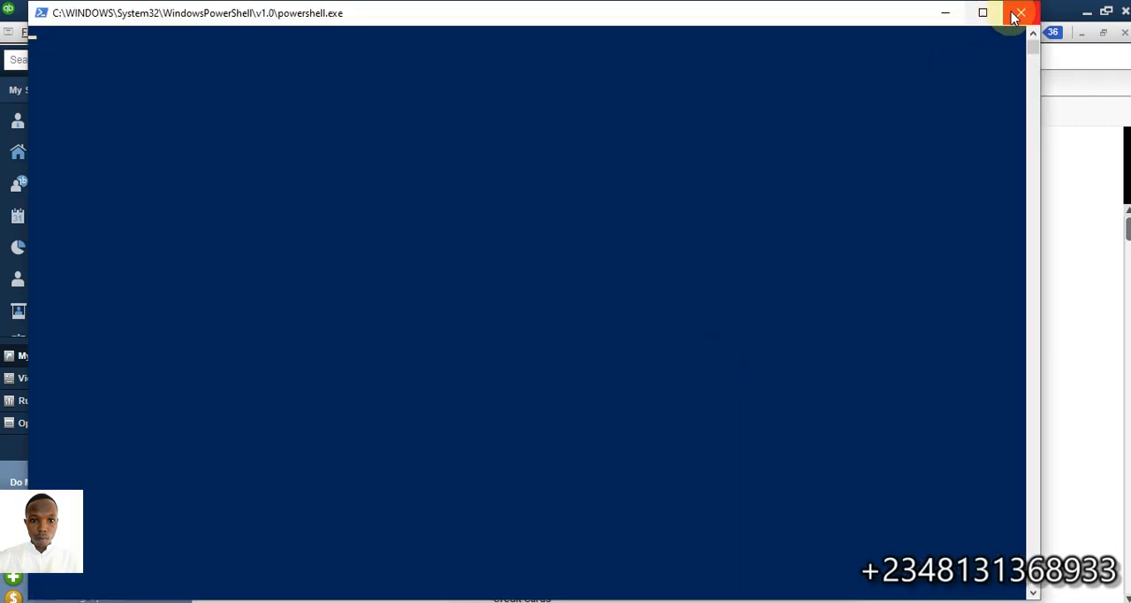
left_click(1019, 14)
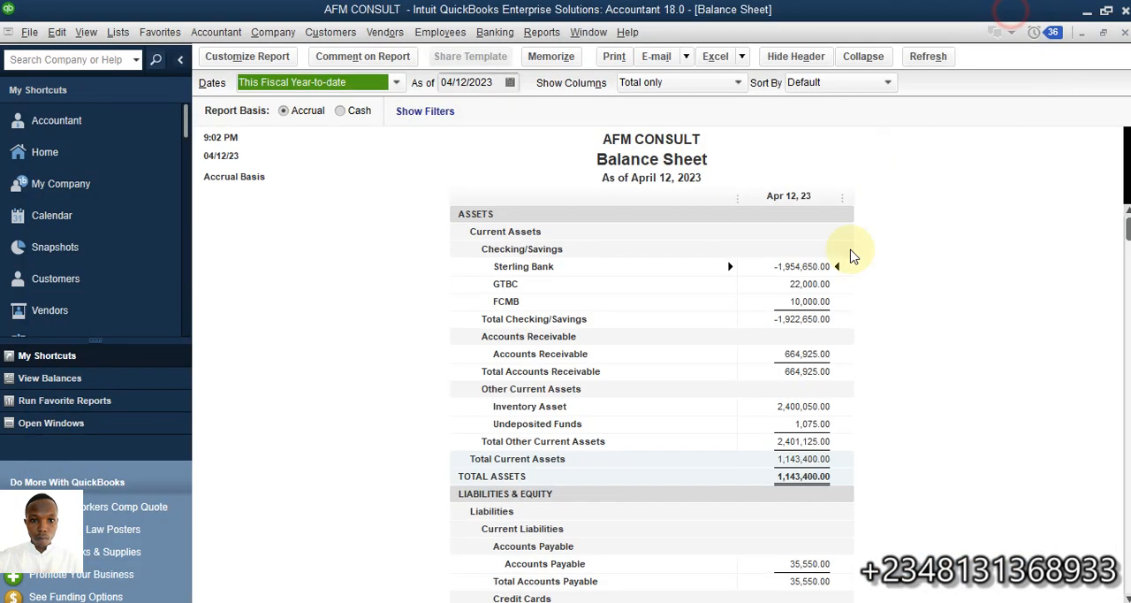
scroll(809, 373, "down", 3)
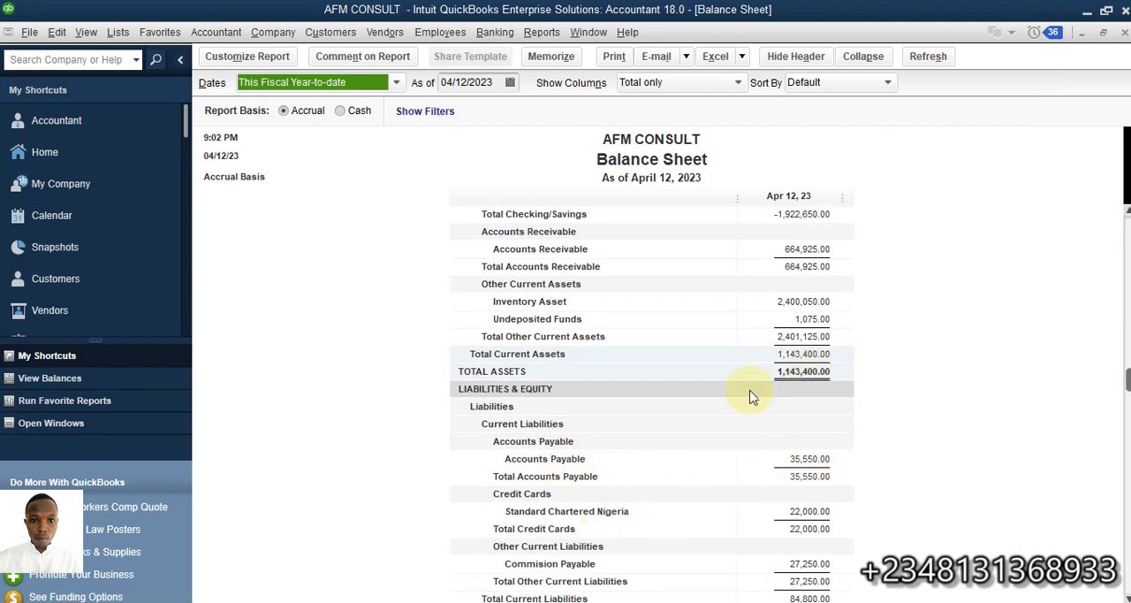
scroll(751, 392, "up", 3)
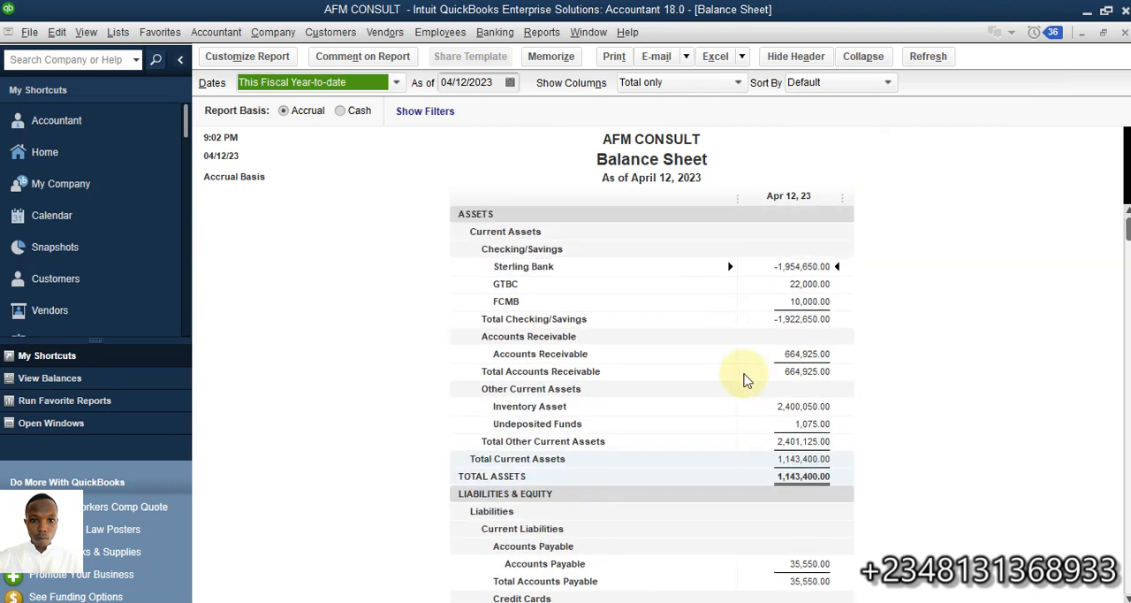
left_click(98, 423)
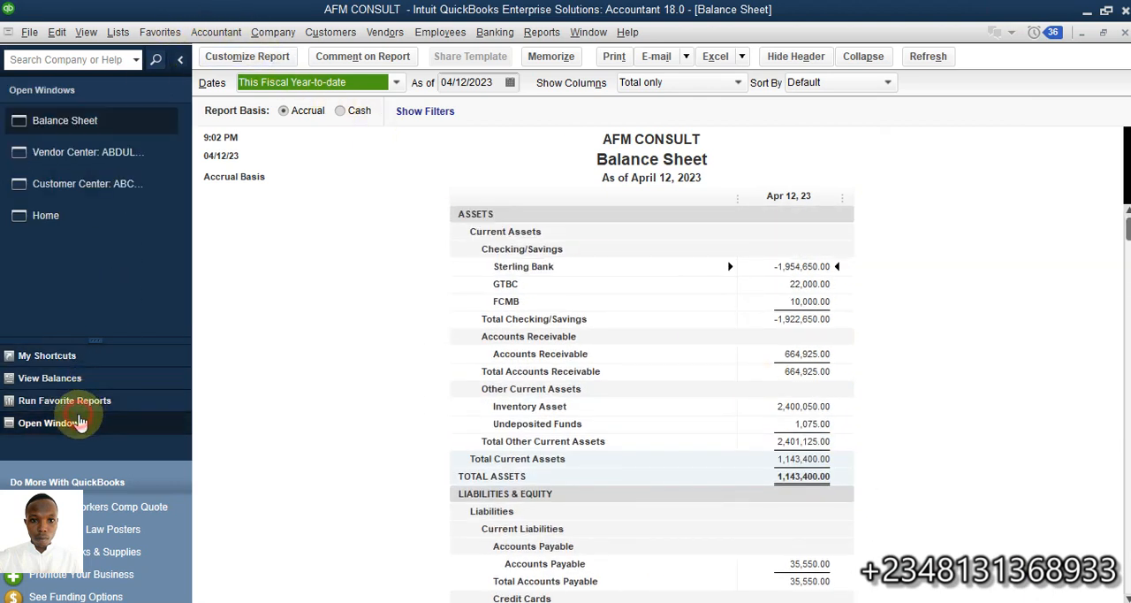
- Start a general journal entry debiting Sterling Bank 14000, with the customer who owes 14,000.00 as the name
left_click(273, 32)
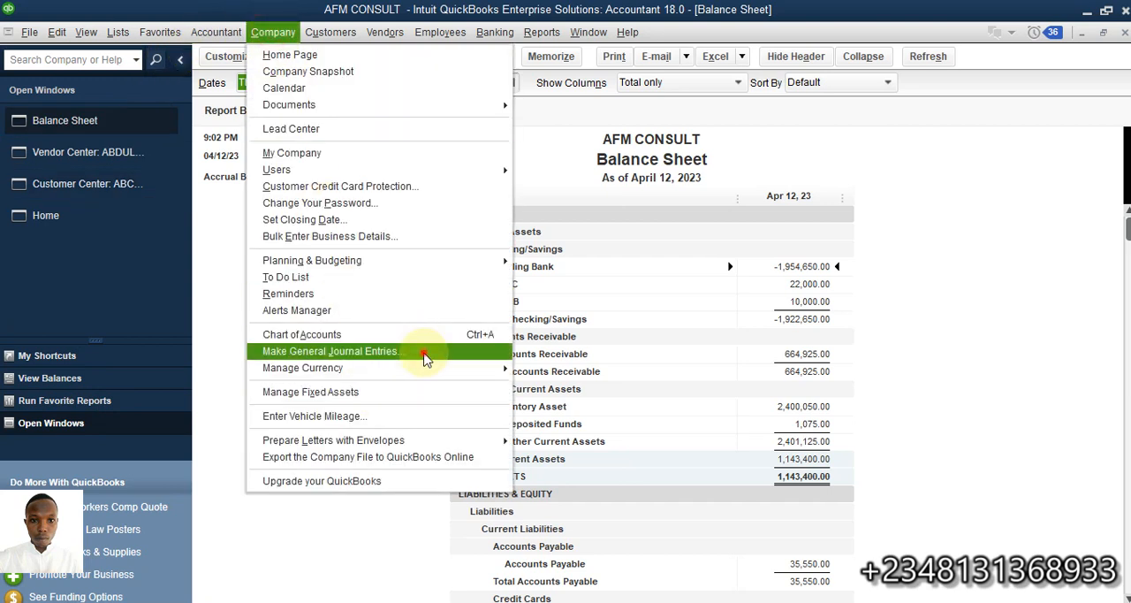
left_click(424, 351)
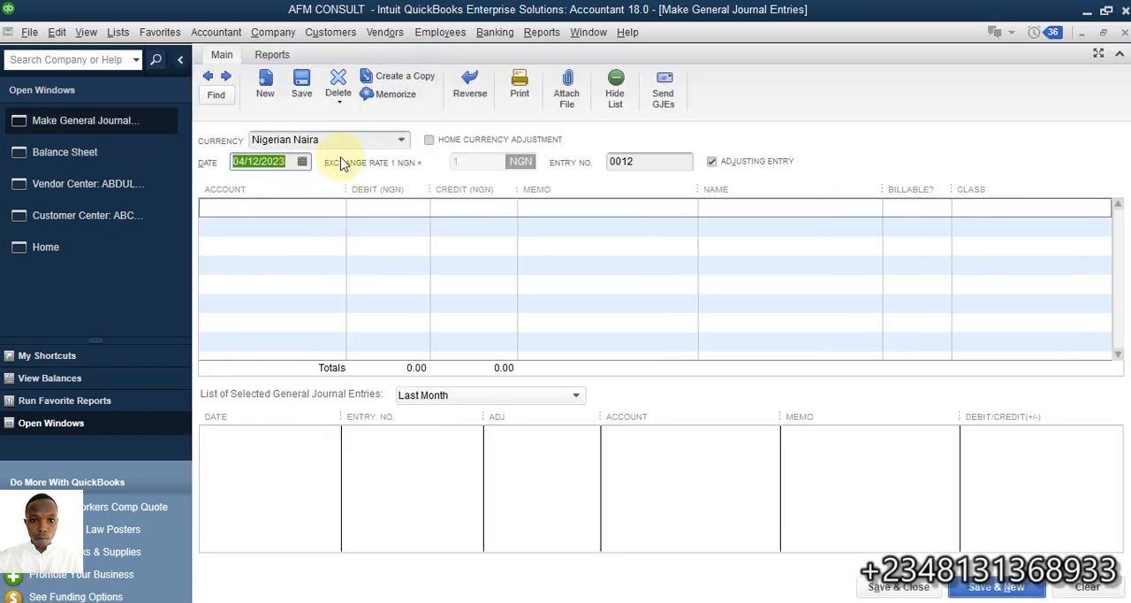
left_click(315, 207)
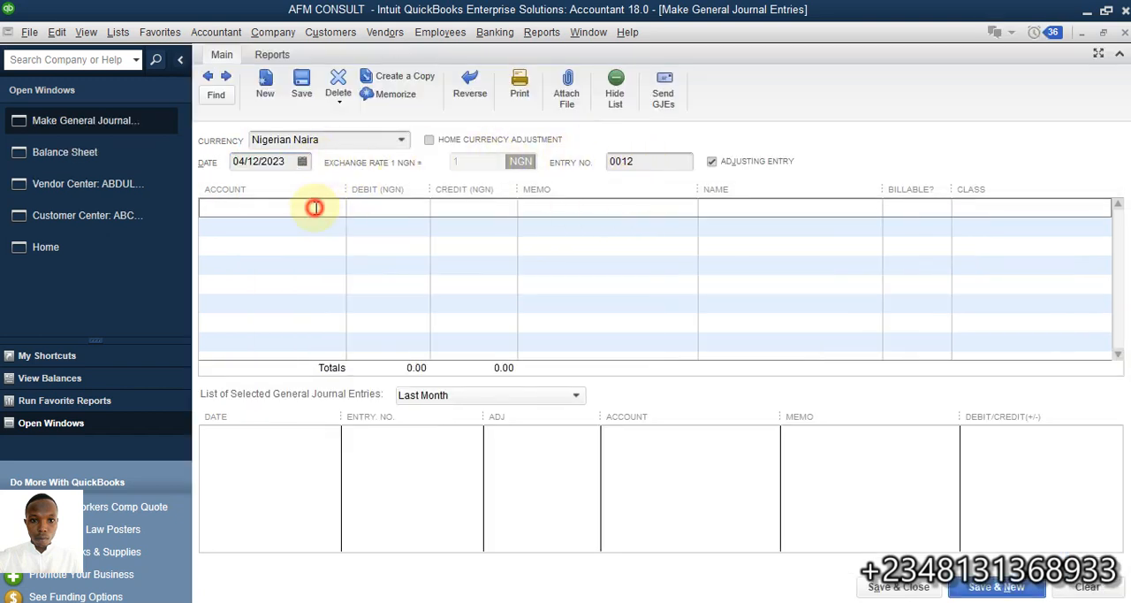
left_click(336, 206)
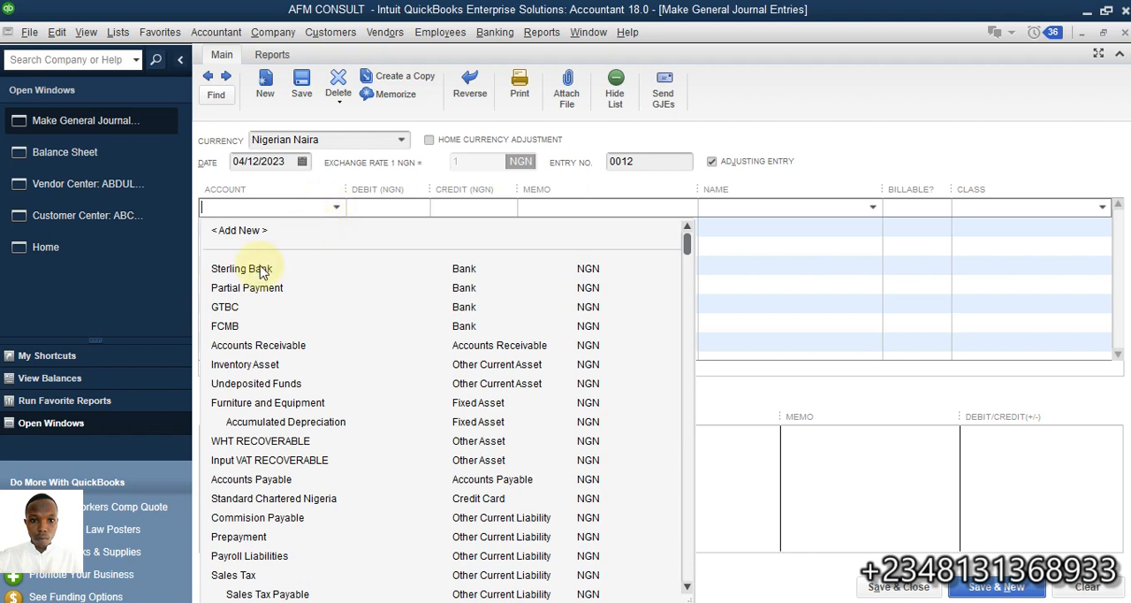
left_click(260, 270)
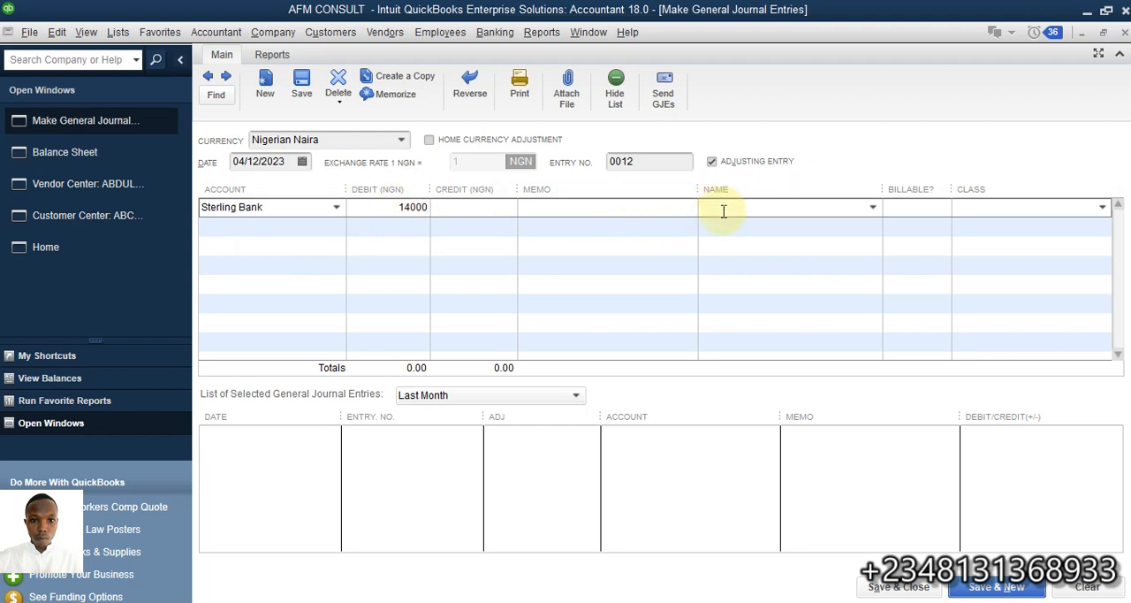
left_click(803, 224)
left_click(865, 208)
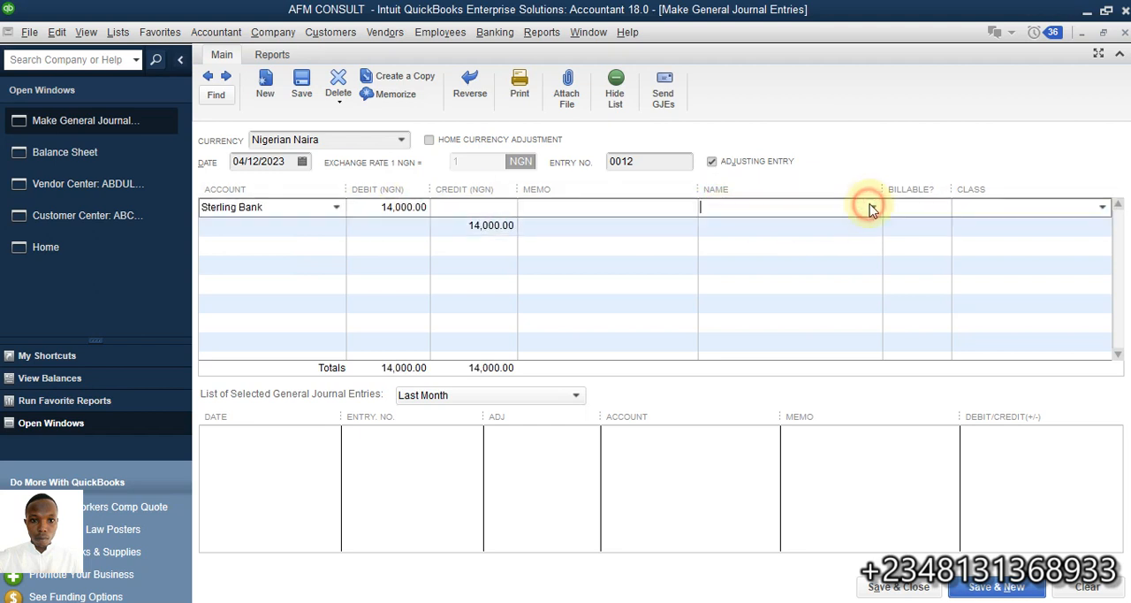
left_click(872, 206)
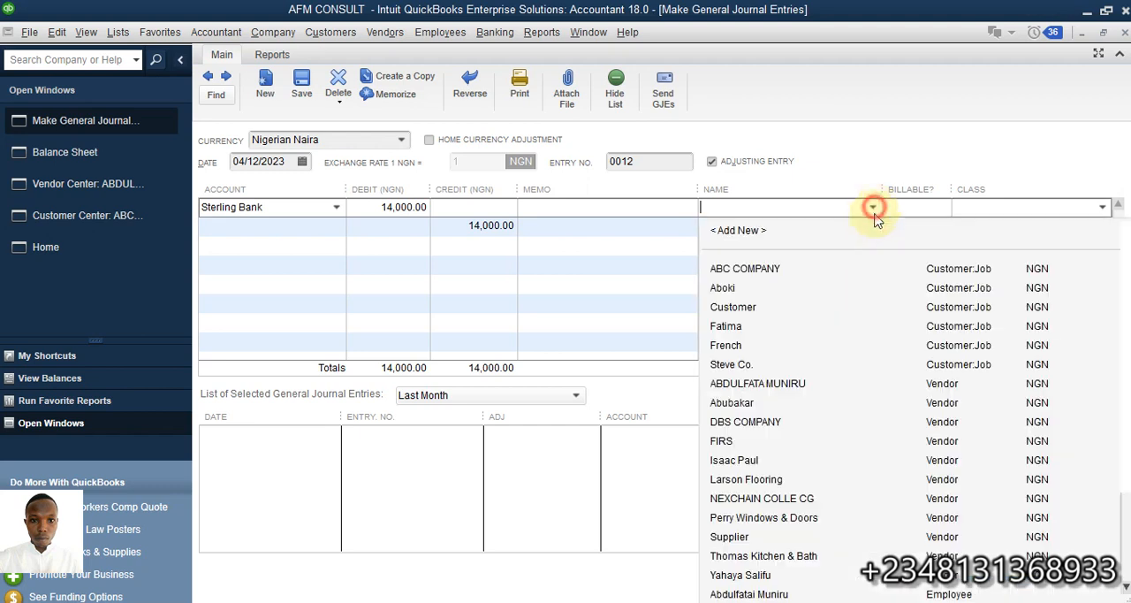
left_click(736, 345)
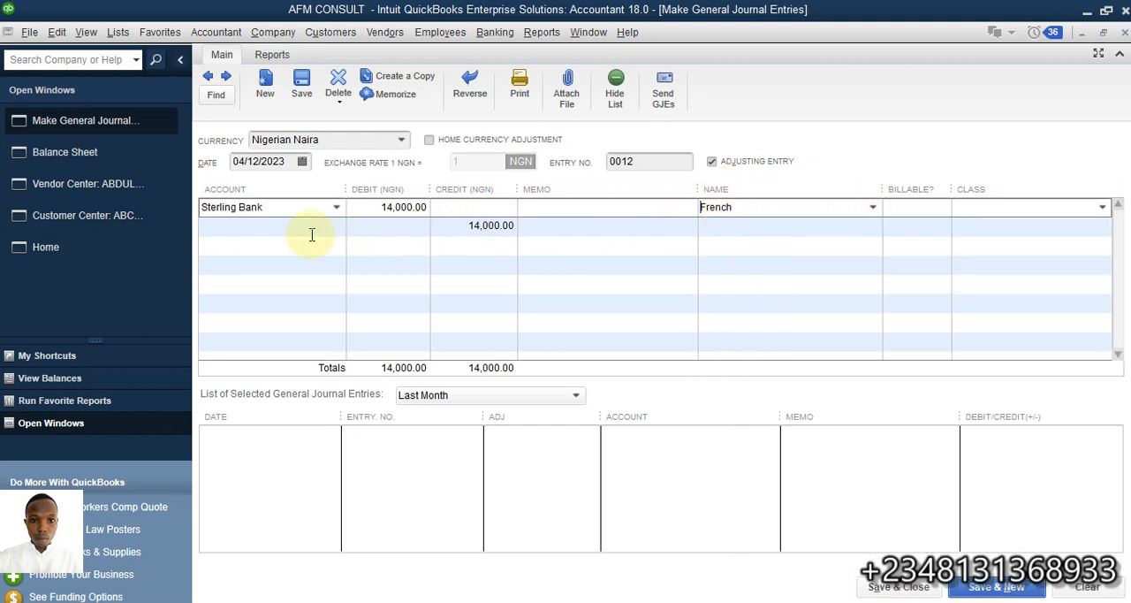
- Assign the 14,000.00 credit line to Accounts Receivable with the same customer's name, and save and close the journal entry
left_click(297, 224)
left_click(337, 227)
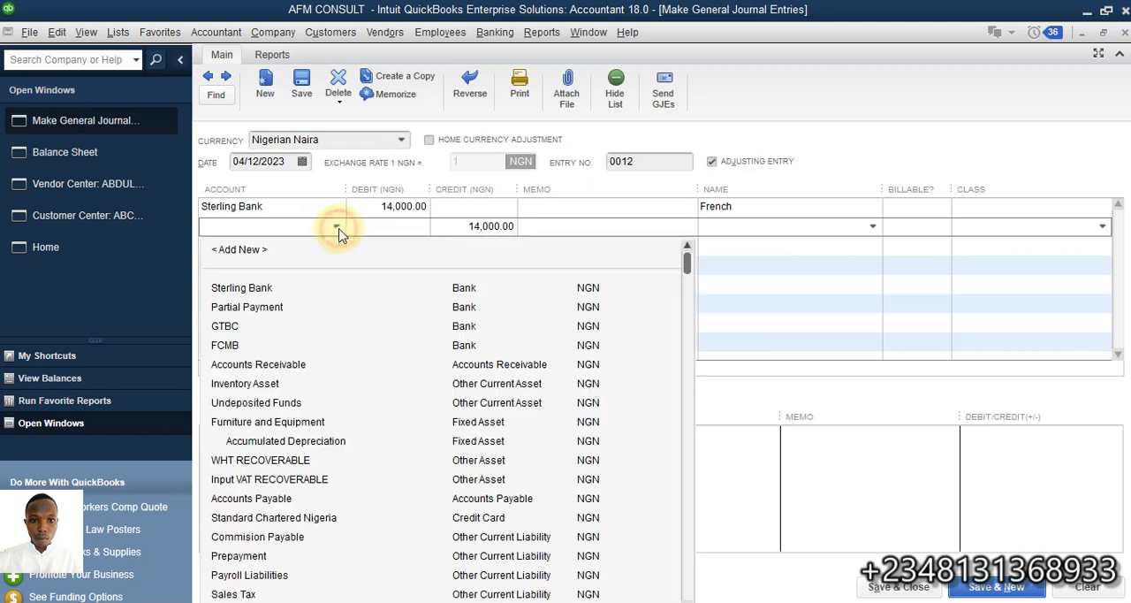
left_click(248, 366)
left_click(726, 225)
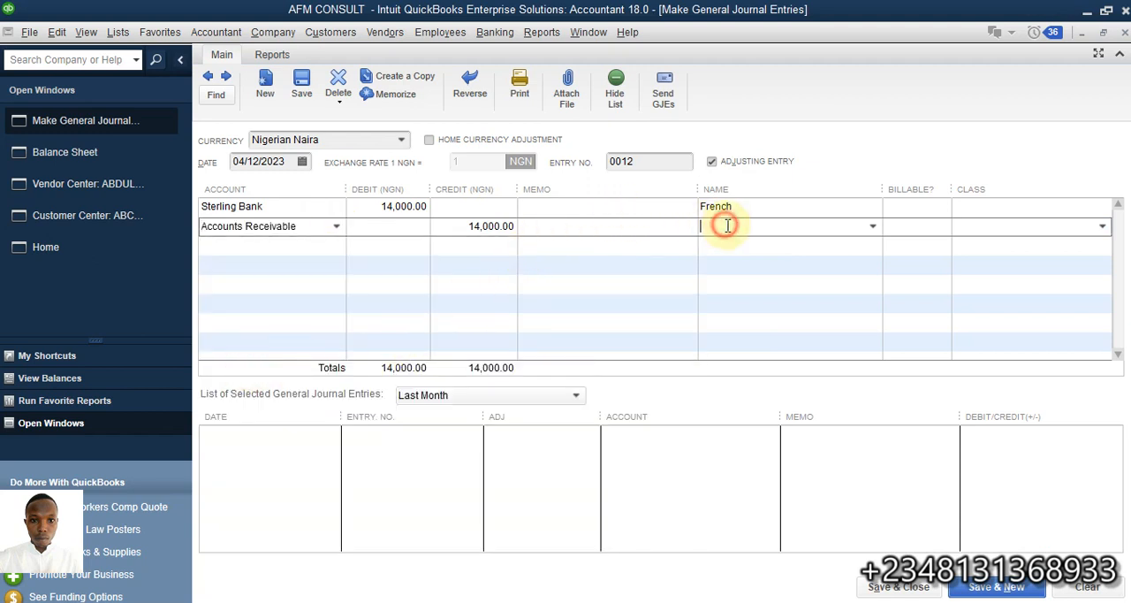
left_click(873, 226)
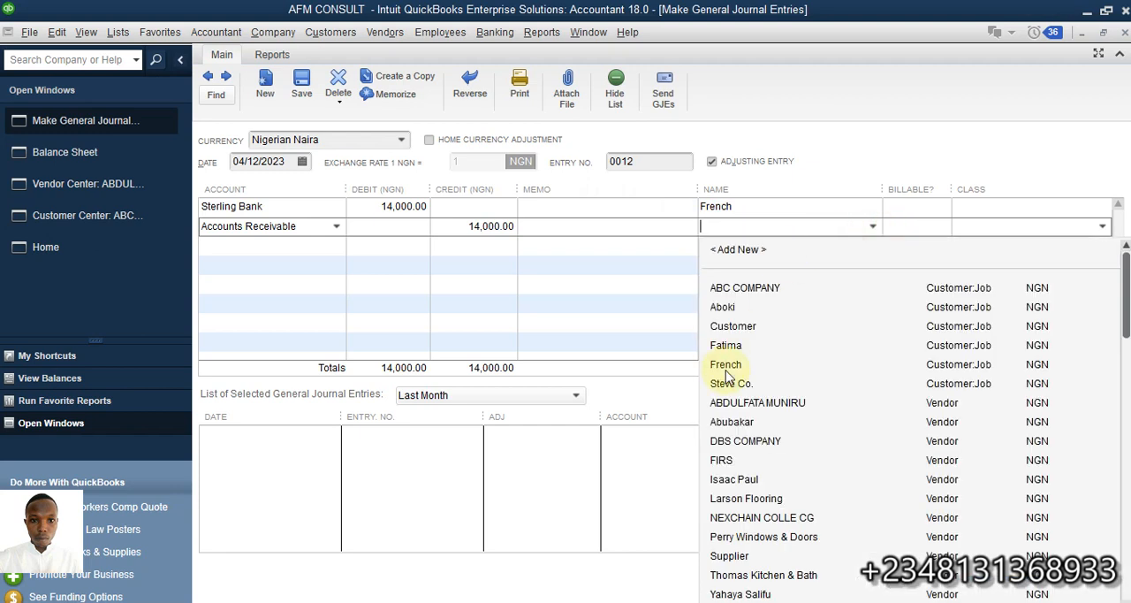
left_click(760, 367)
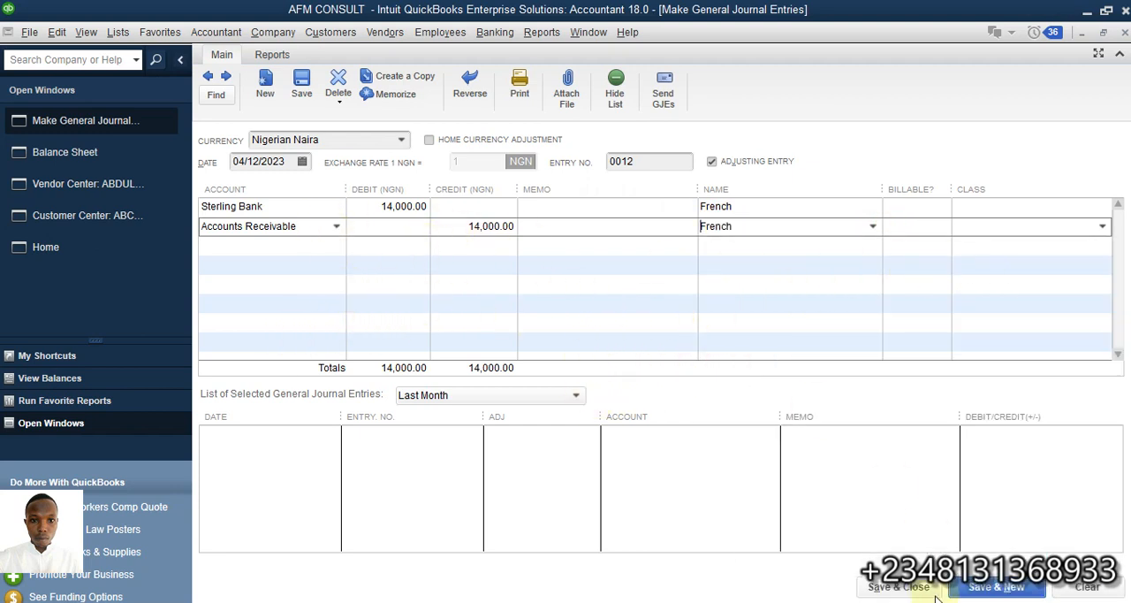
left_click(898, 587)
left_click(513, 229)
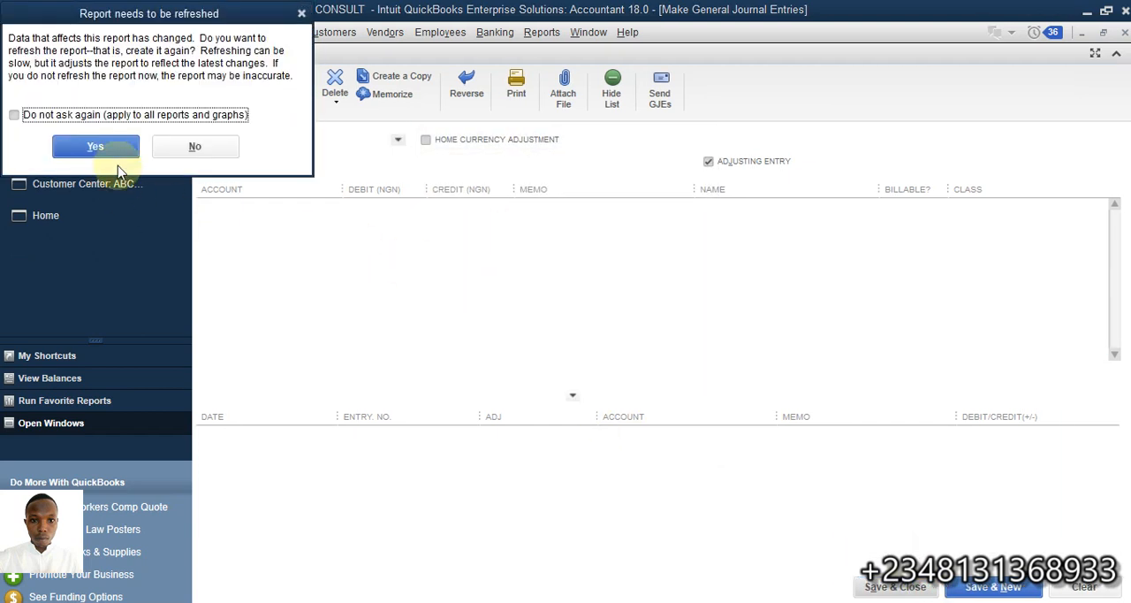
- Refresh the Balance Sheet and examine the transactions behind its Accounts Receivable amount
left_click(95, 147)
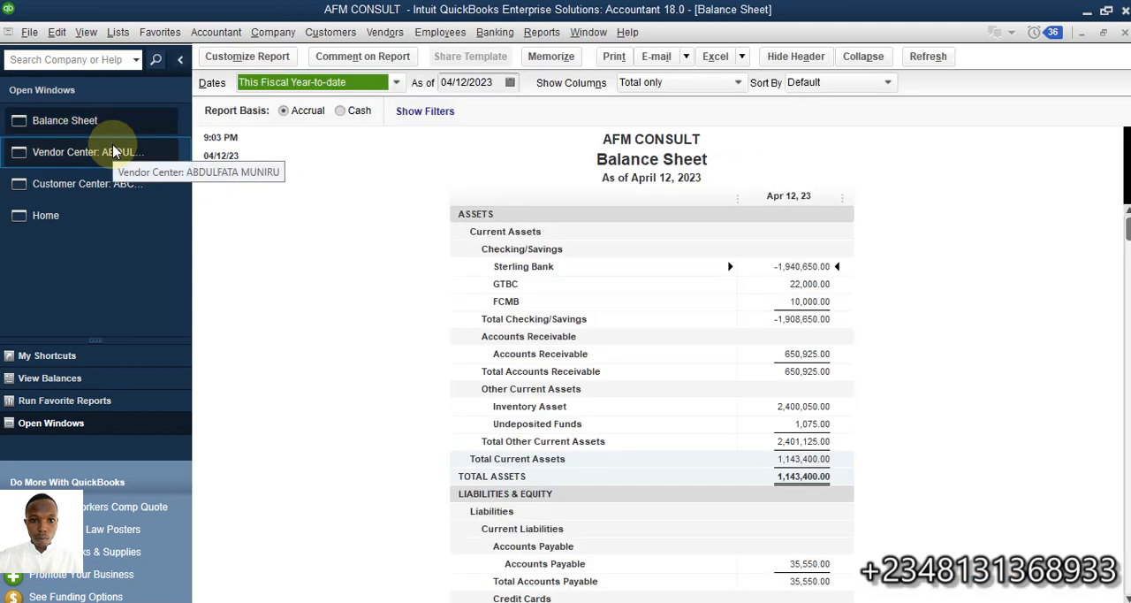
double_click(813, 354)
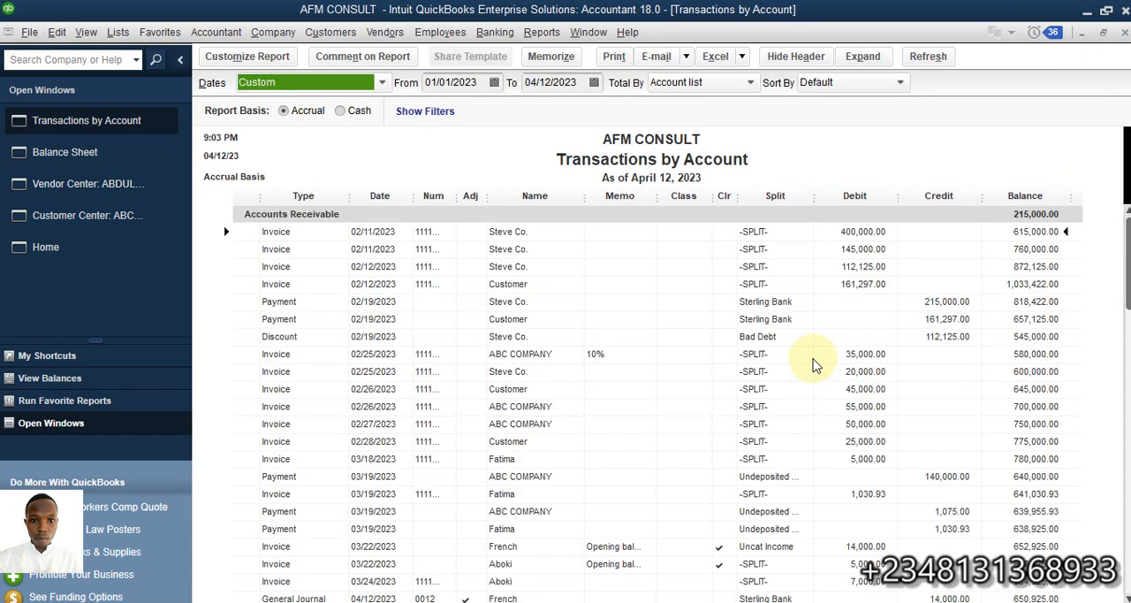
scroll(814, 359, "down", 1)
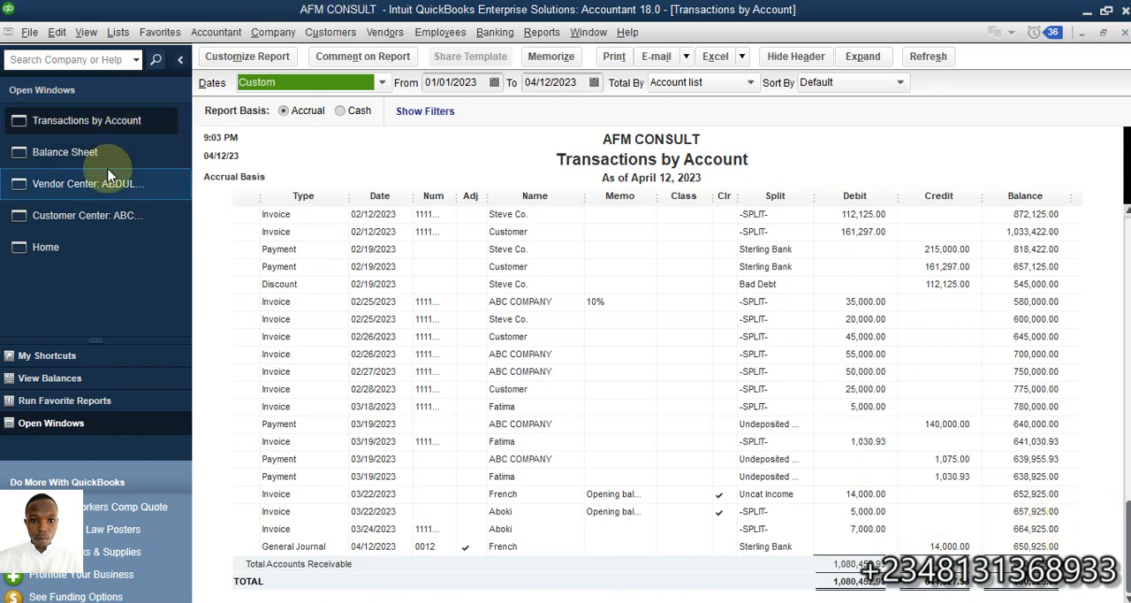
- Widen the name column in the Customer Center and view the balance and transactions of the journal entry's customer
left_click(95, 220)
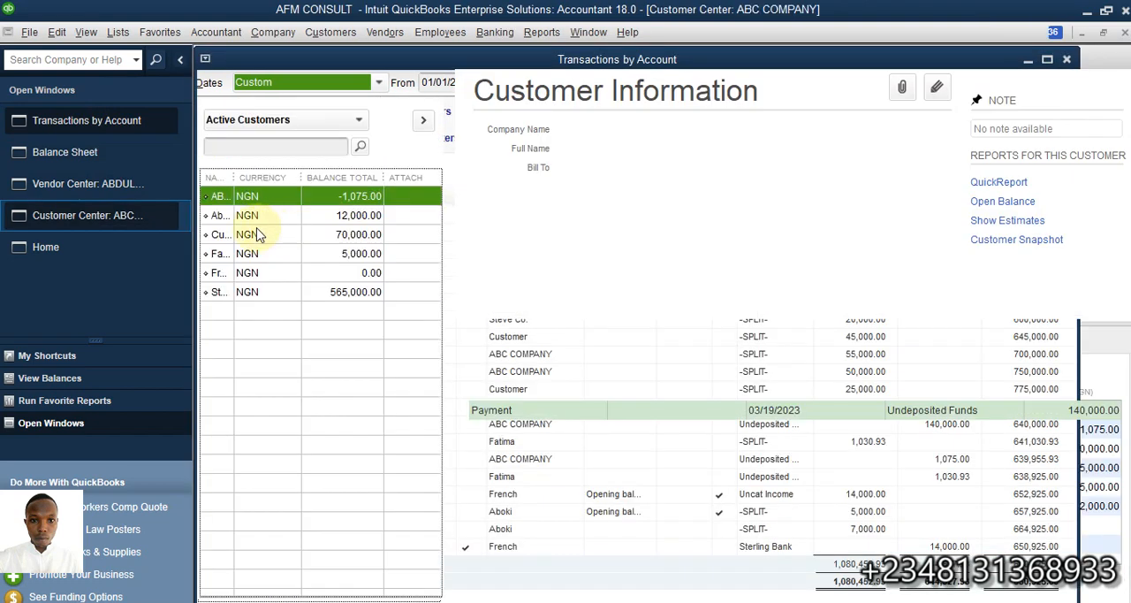
left_click_drag(234, 177, 274, 188)
left_click(248, 273)
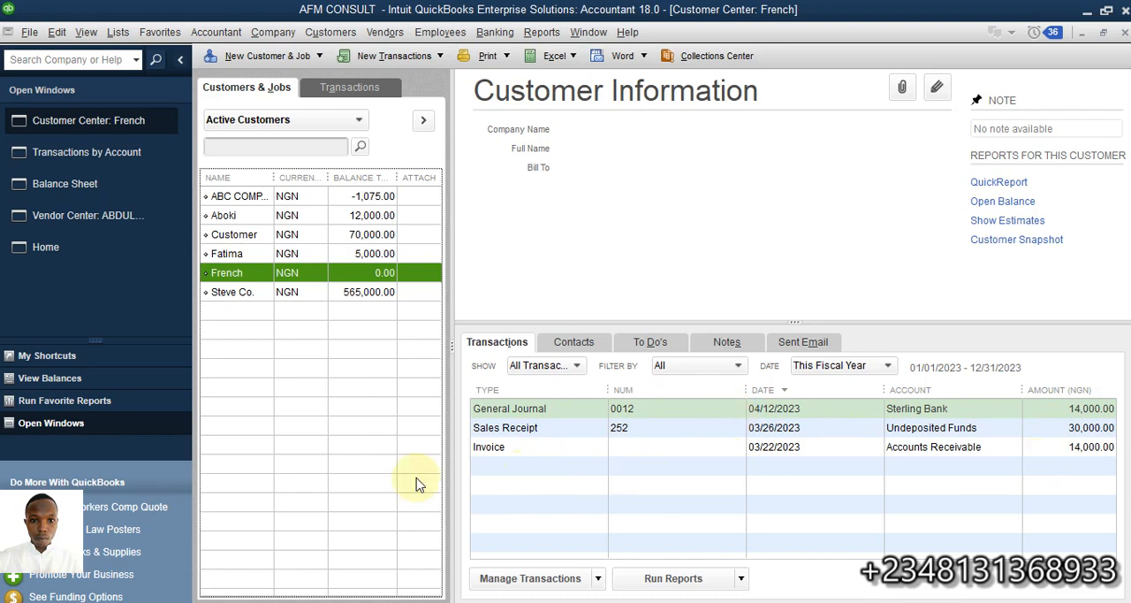
- Open a new customer payment from the home page and choose the journal entry's customer as the payer
left_click(46, 249)
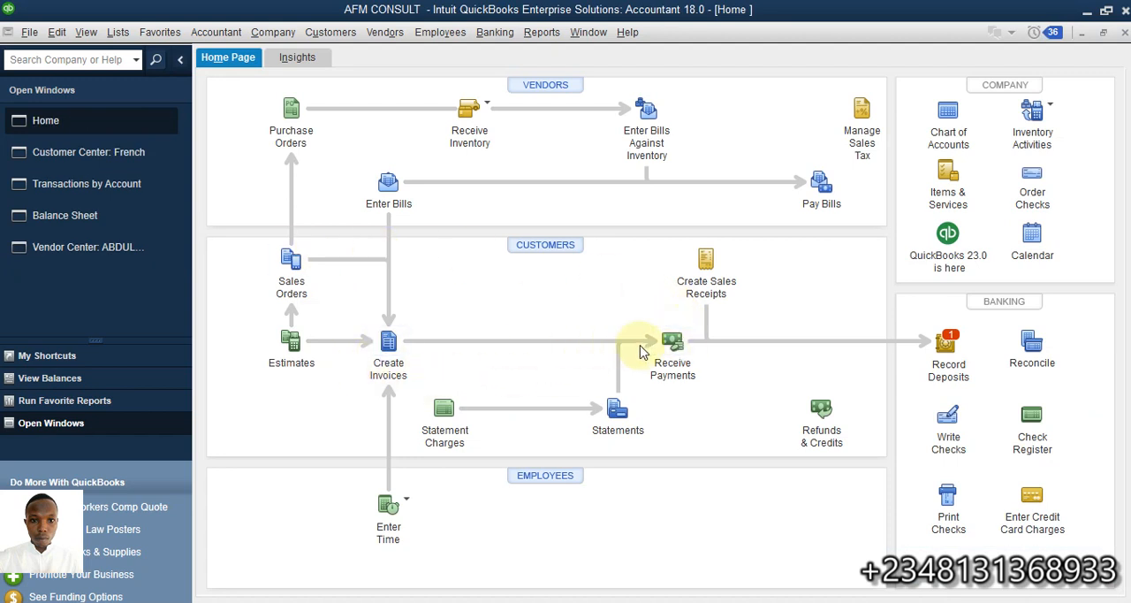
left_click(668, 348)
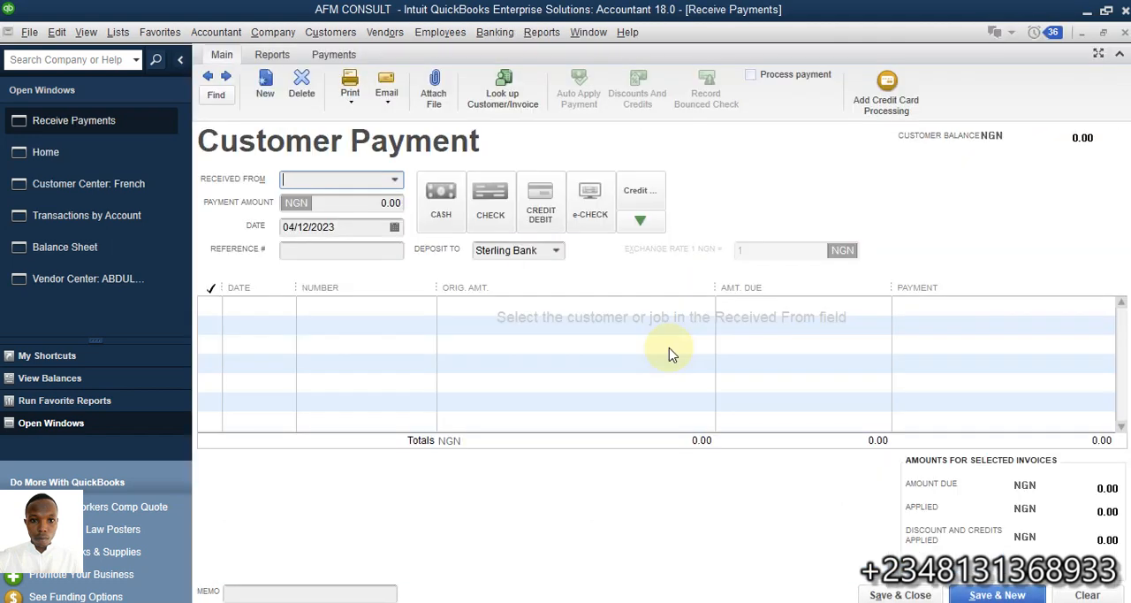
left_click(394, 181)
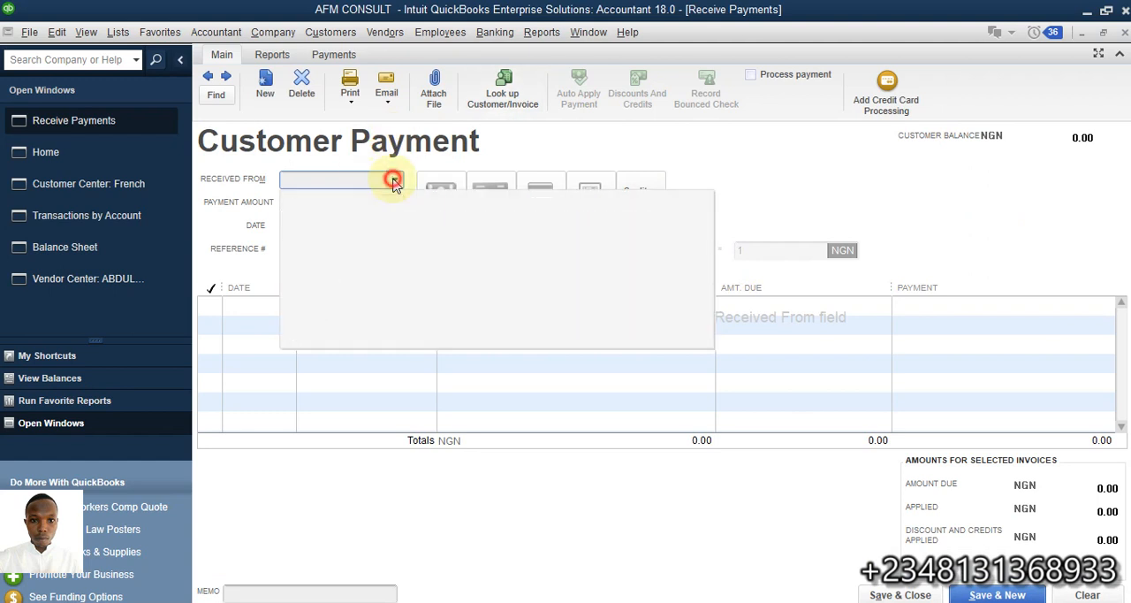
left_click(318, 317)
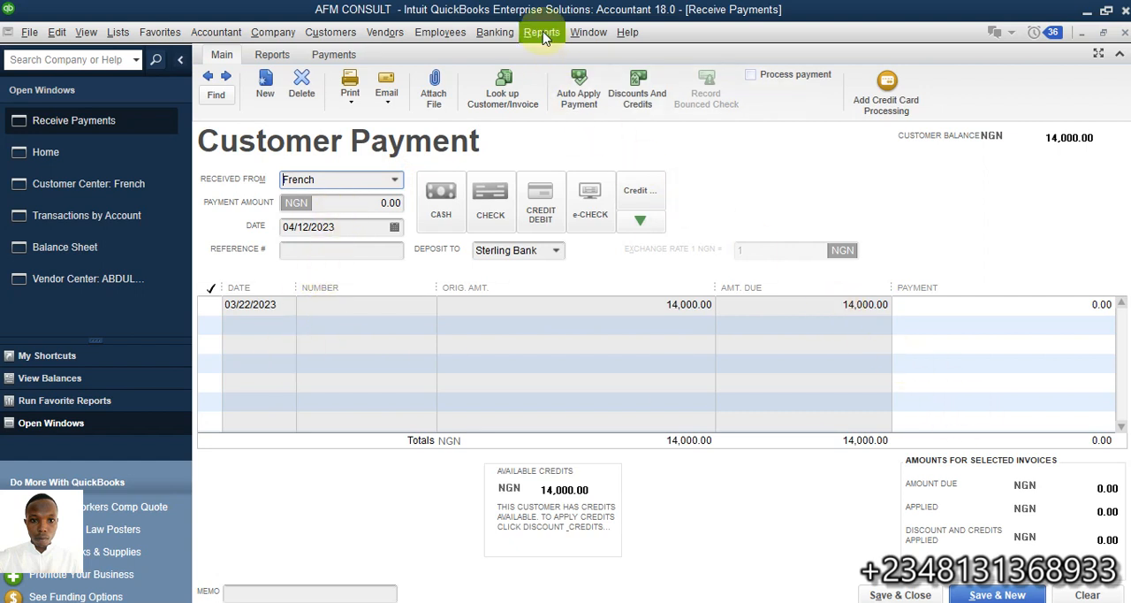
- Open the Accounts Receivable register and examine the customer's opening balance invoice and journal entry
left_click(494, 33)
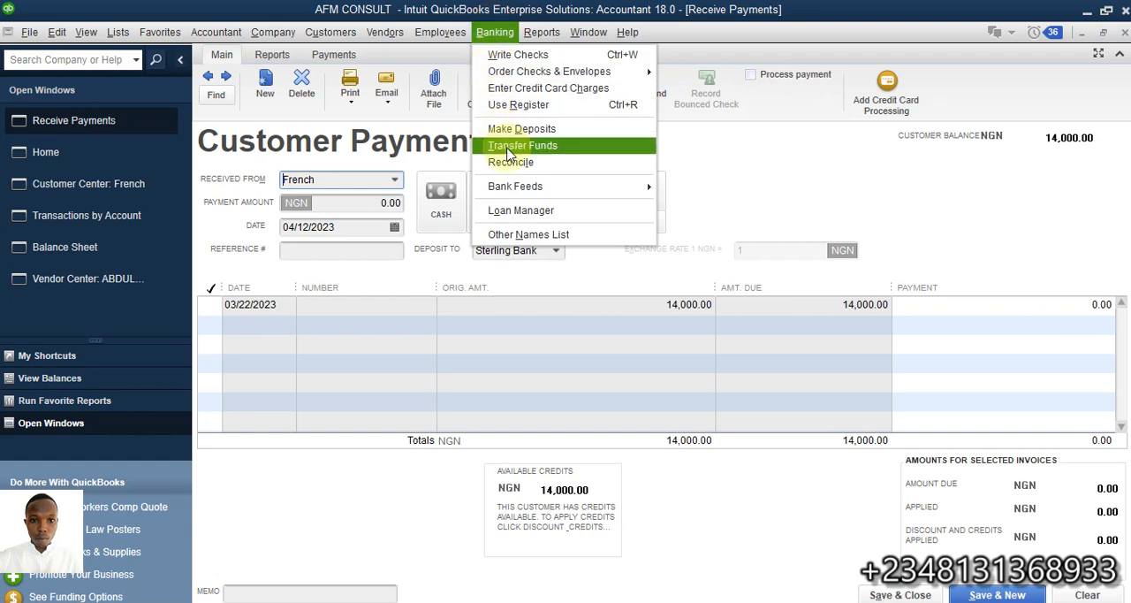
left_click(515, 104)
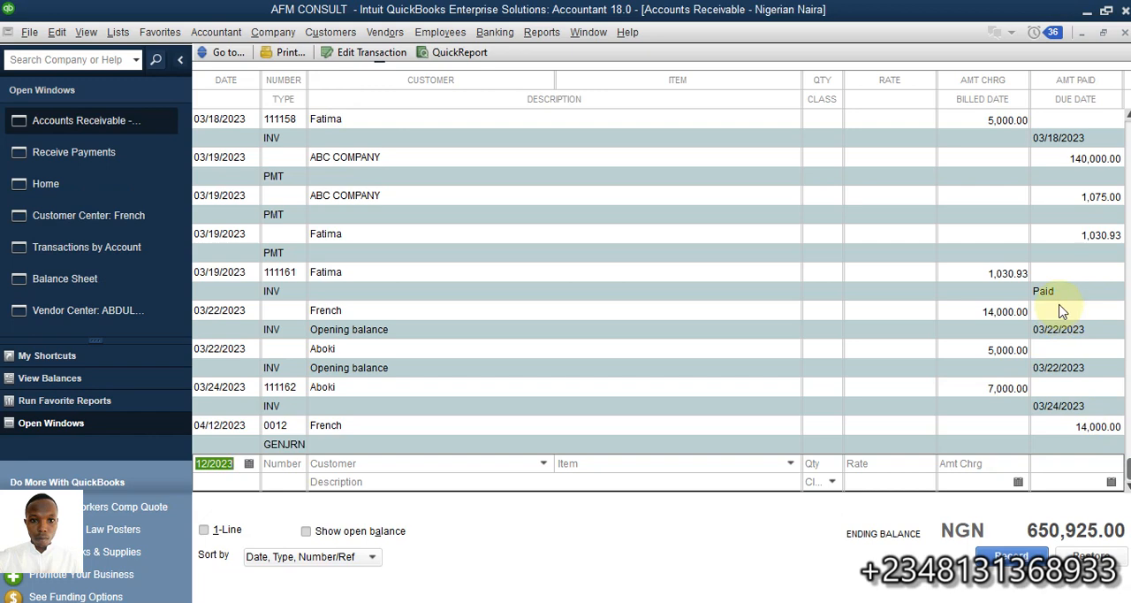
scroll(841, 303, "up", 8)
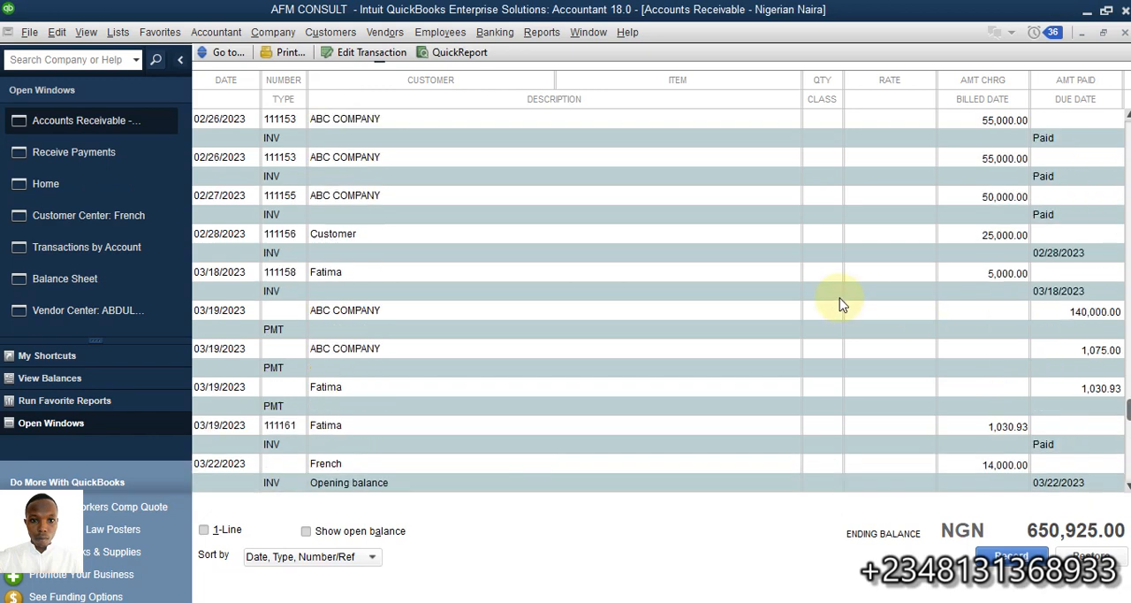
- View the latest entries of the Accounts Receivable register and open the Sterling Bank register to examine the journal entry's deposit
scroll(841, 304, "down", 10)
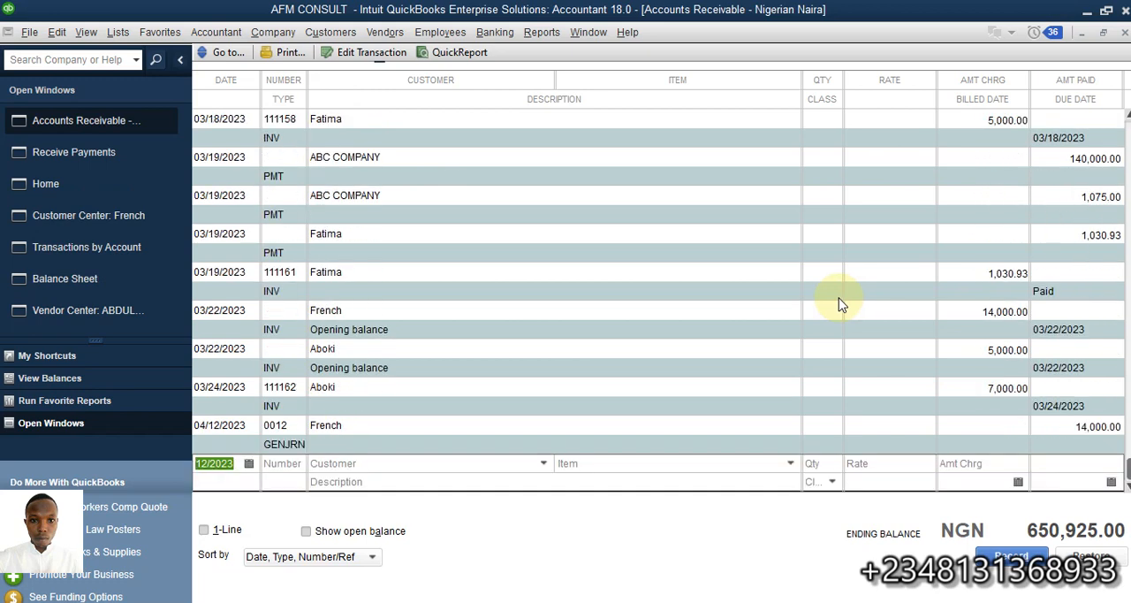
left_click(508, 32)
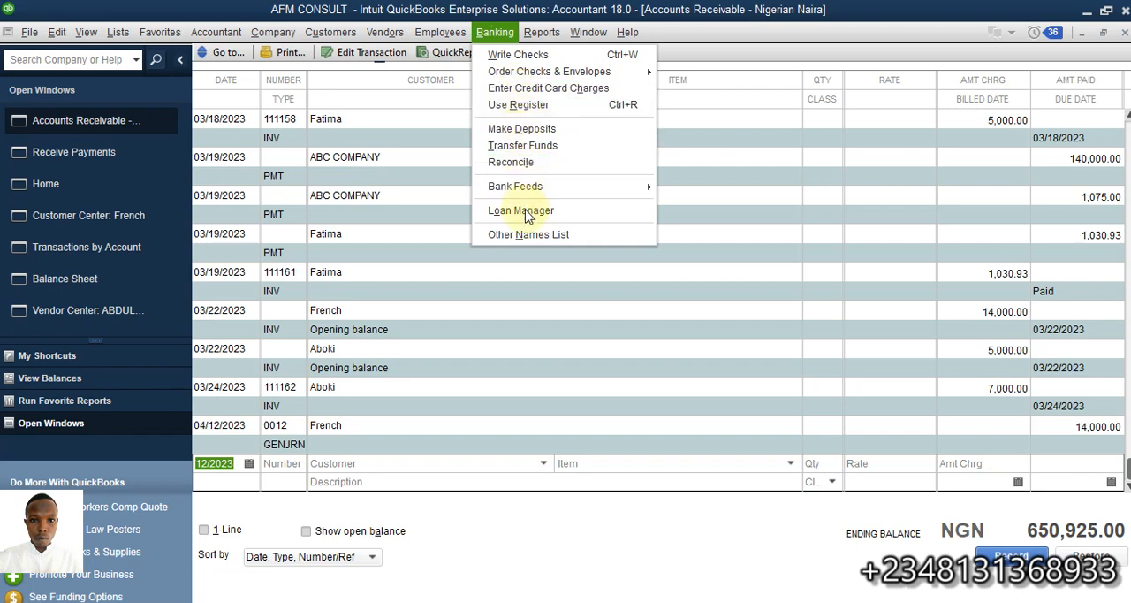
left_click(519, 108)
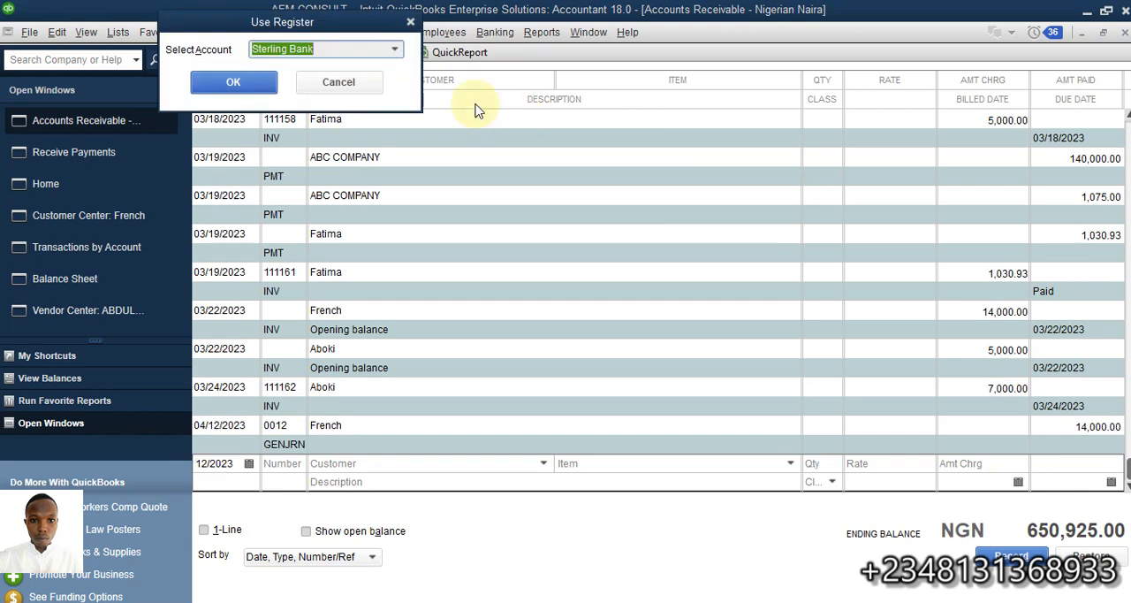
left_click(259, 92)
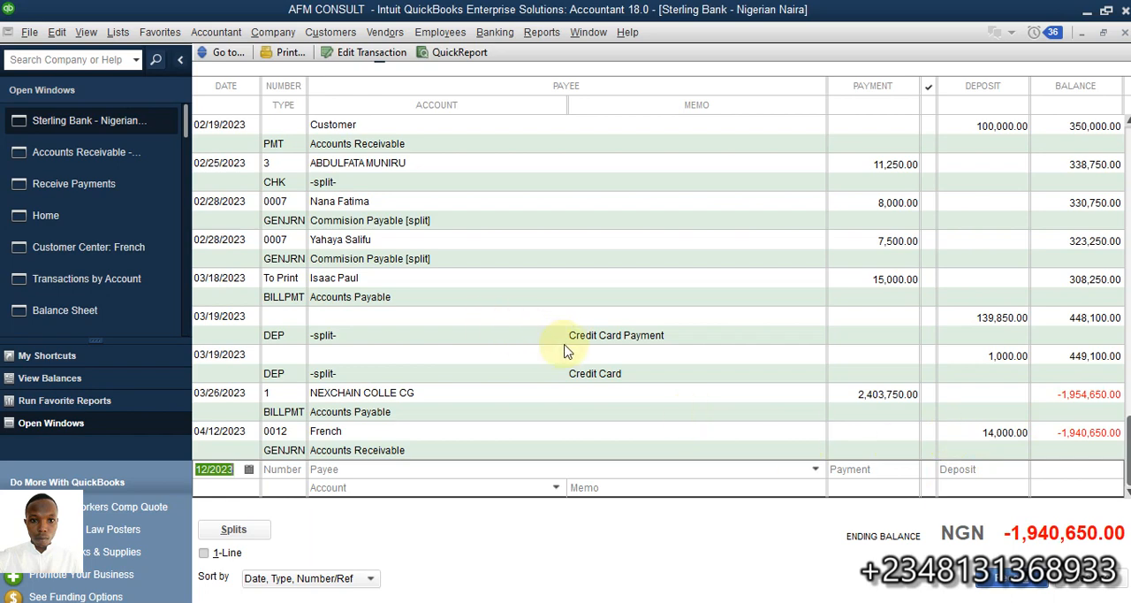
- Try applying journal entry credit 0012 to the customer's 03/22/2023 invoice in the open payment, and close the payment without recording it
left_click(76, 184)
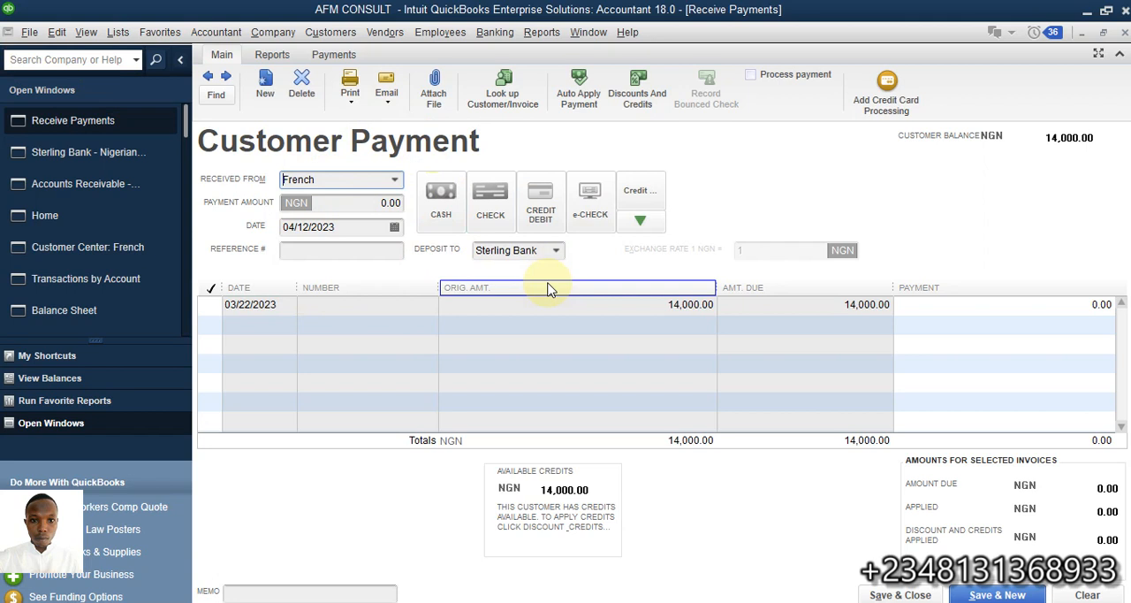
left_click(204, 310)
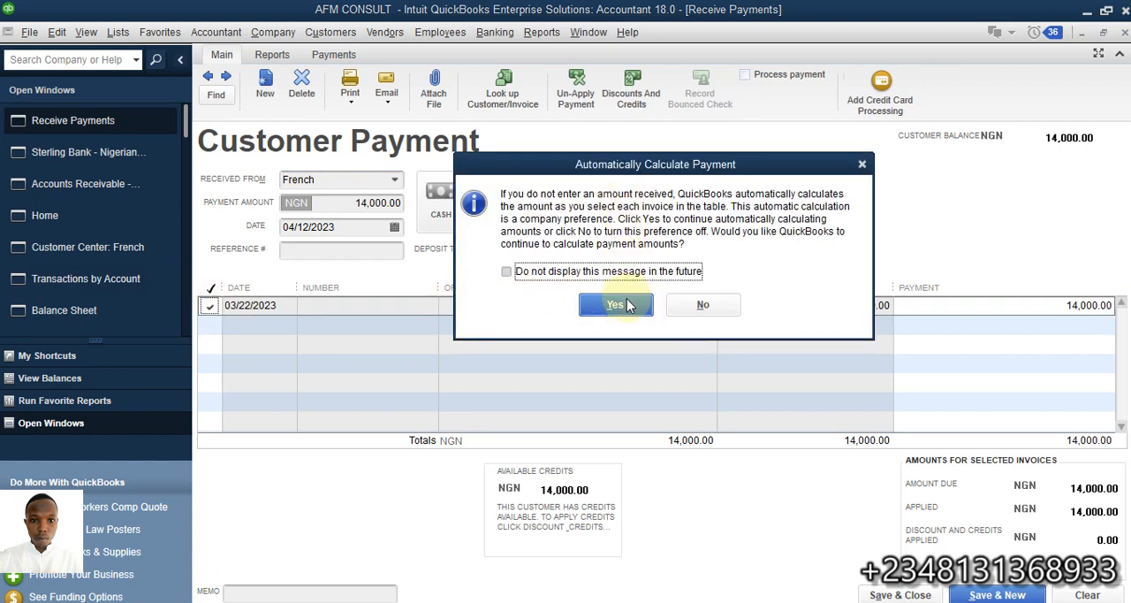
left_click(616, 304)
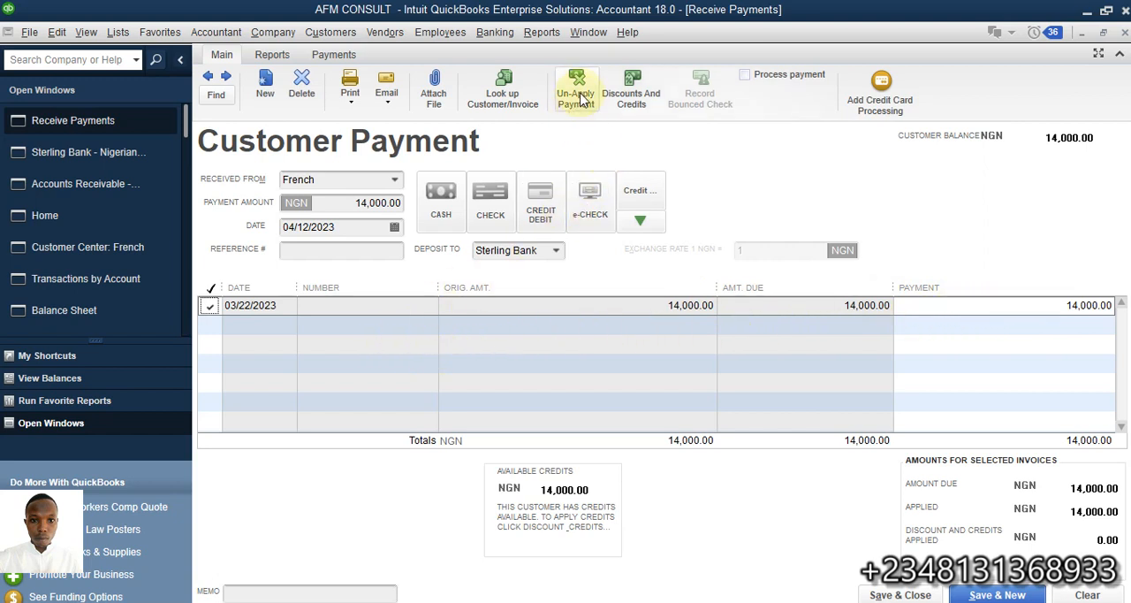
left_click(648, 95)
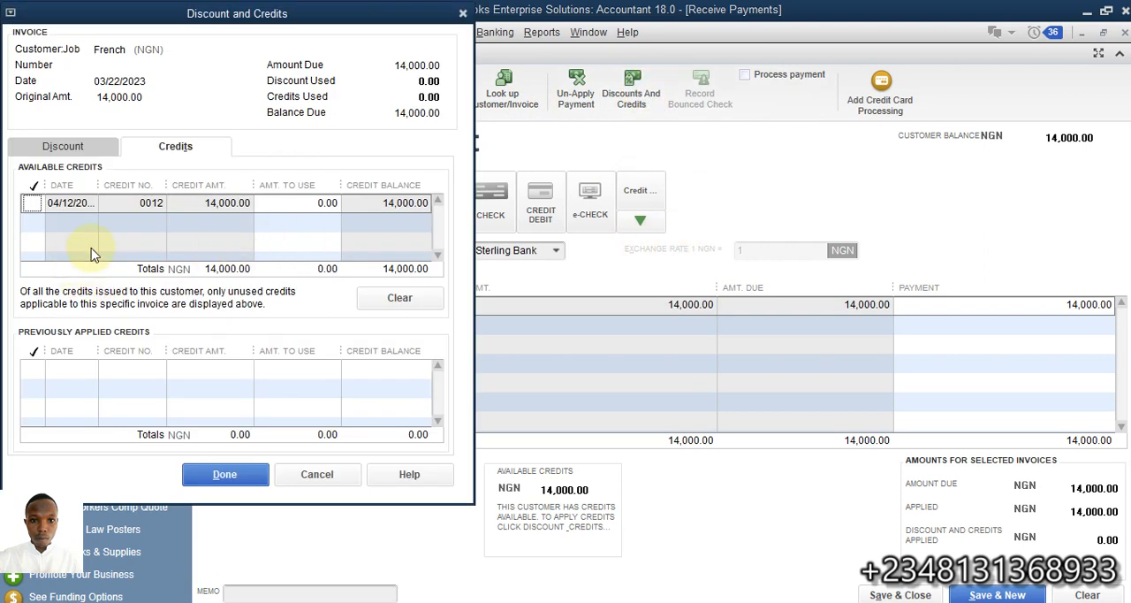
left_click(30, 203)
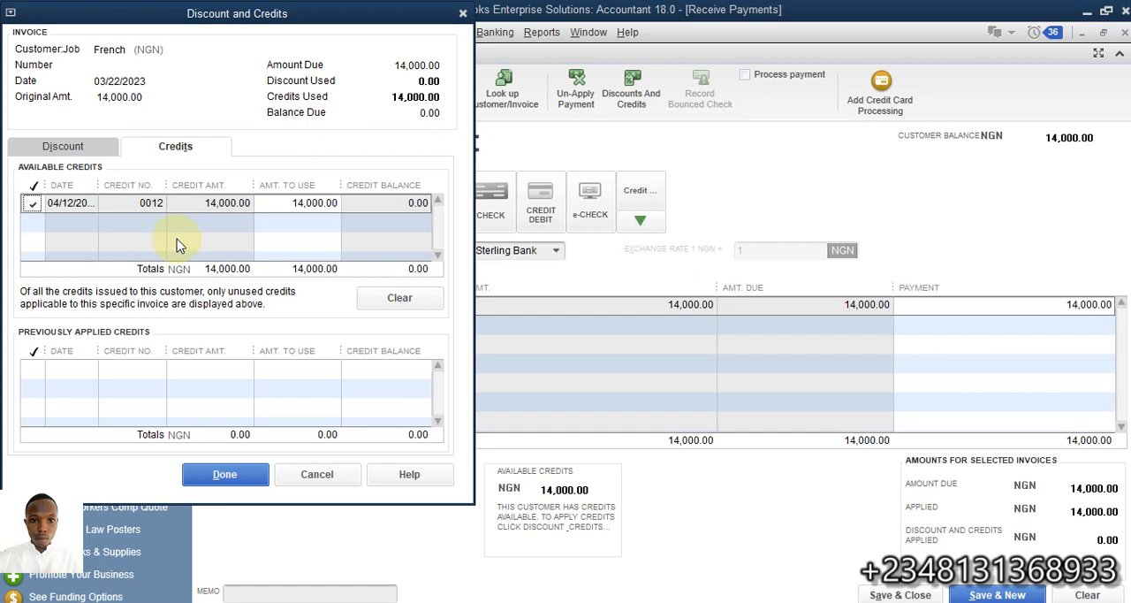
left_click_drag(159, 13, 757, 220)
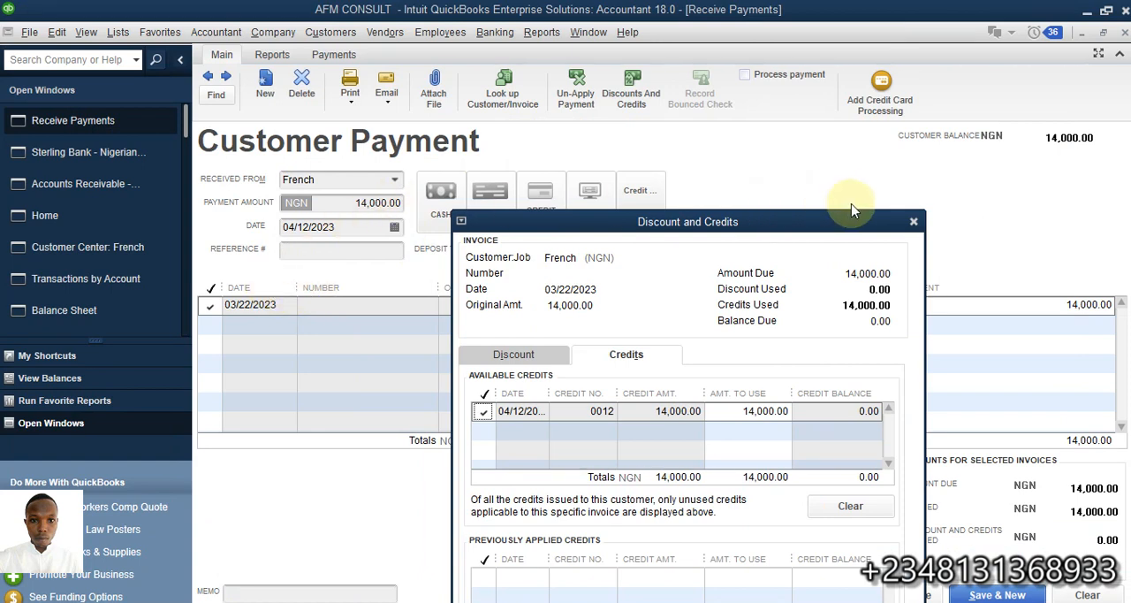
left_click(913, 222)
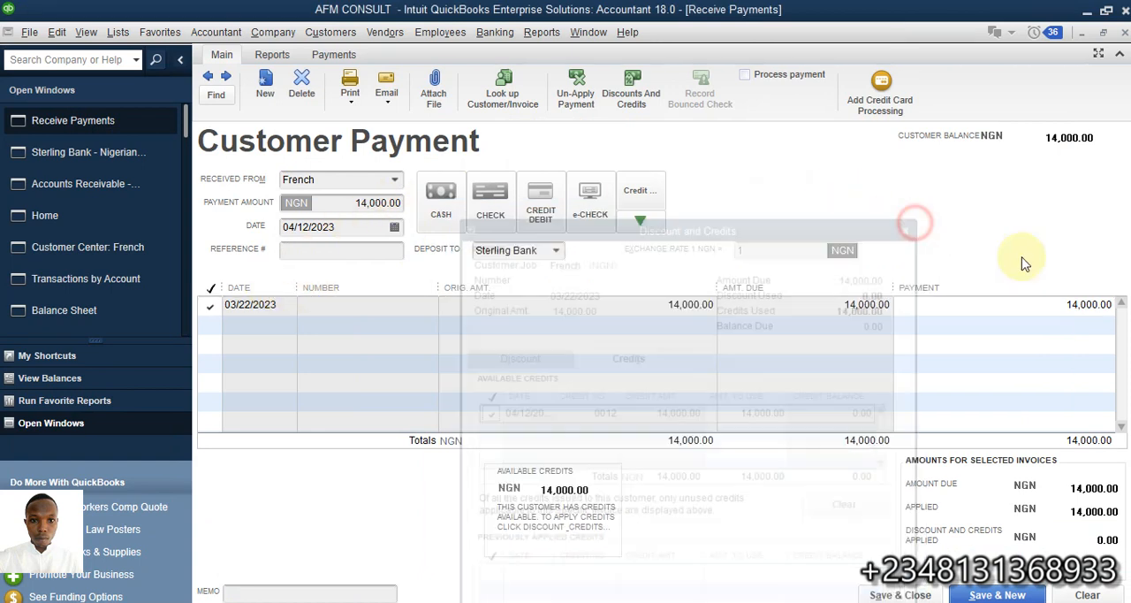
left_click(1124, 32)
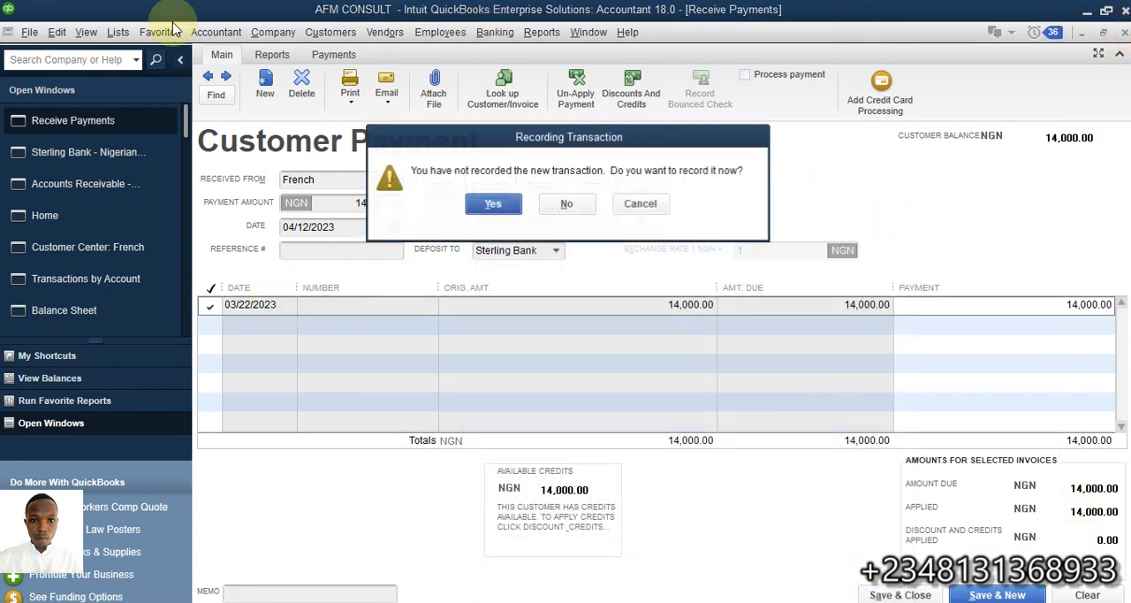
left_click(578, 209)
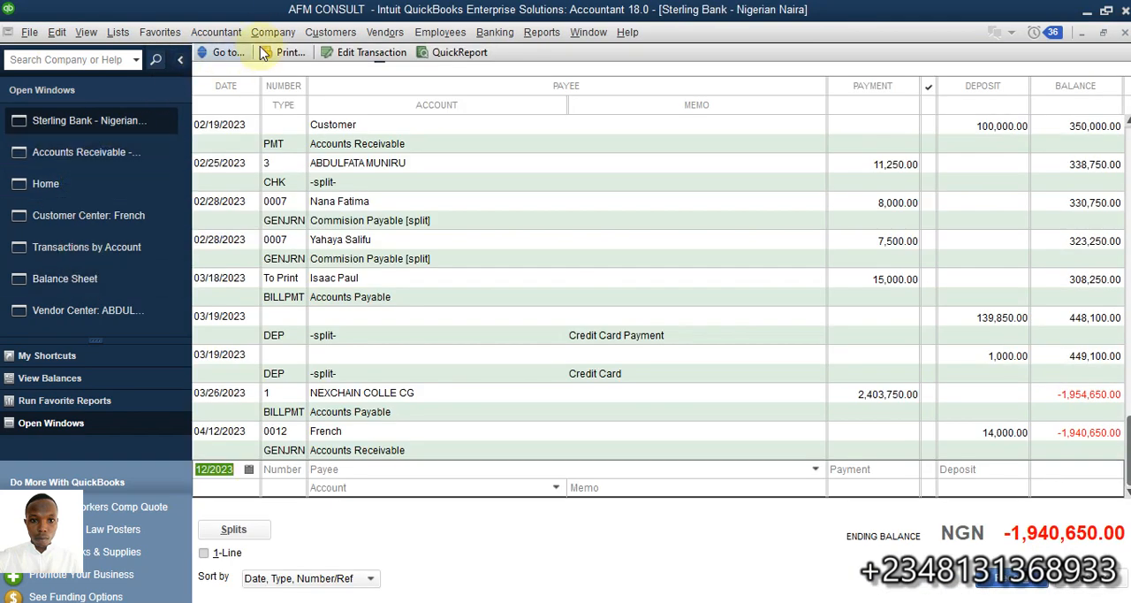
- Delete general journal entry 0012, which debits Sterling Bank and credits Accounts Receivable
left_click(272, 32)
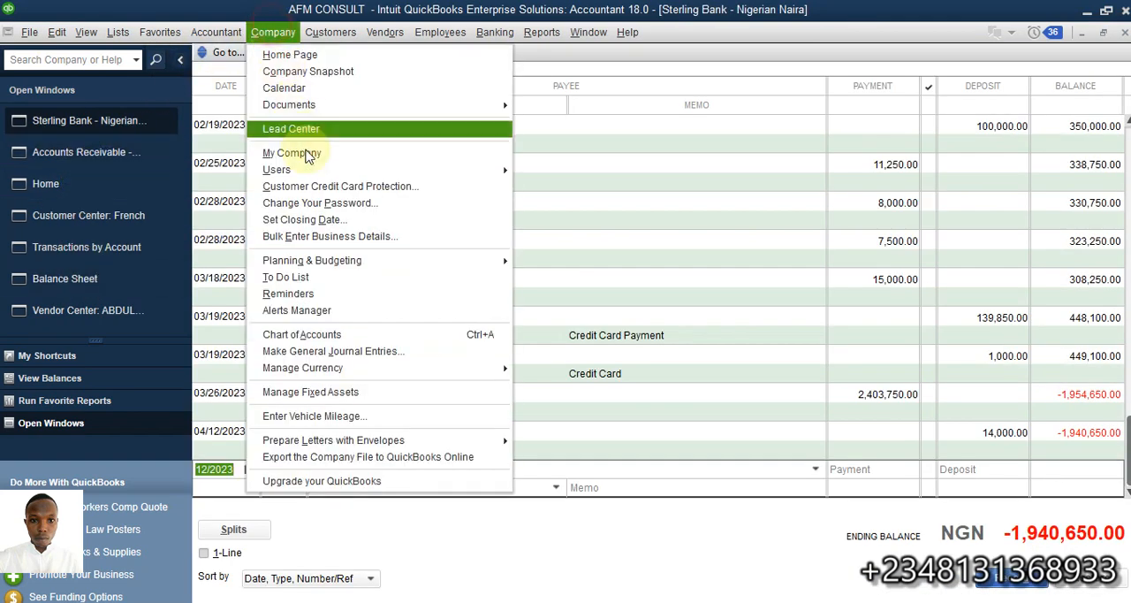
left_click(393, 350)
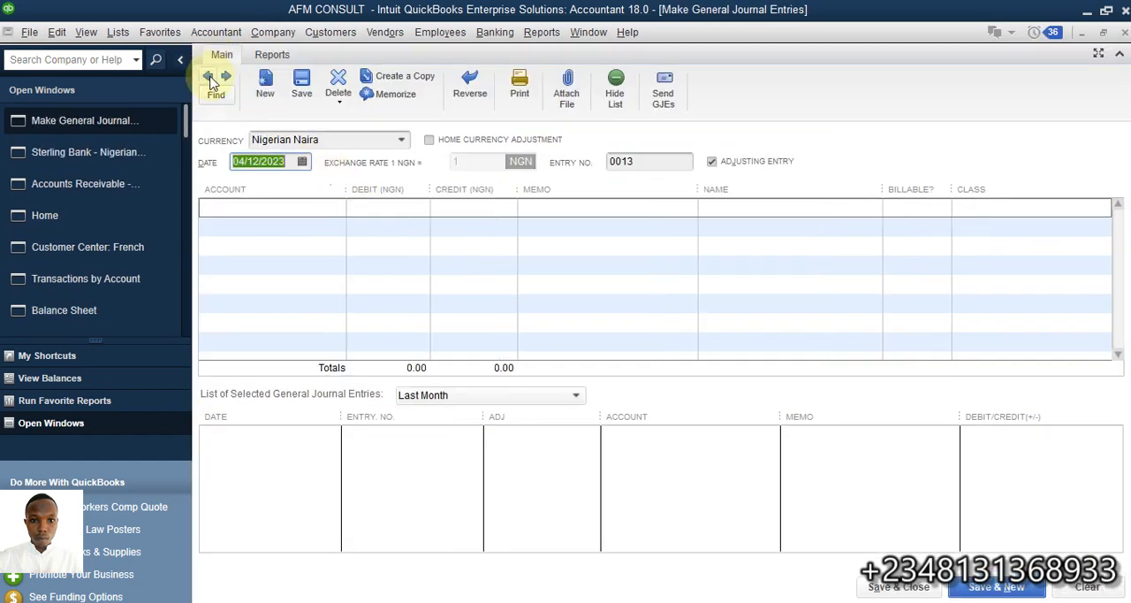
left_click(208, 76)
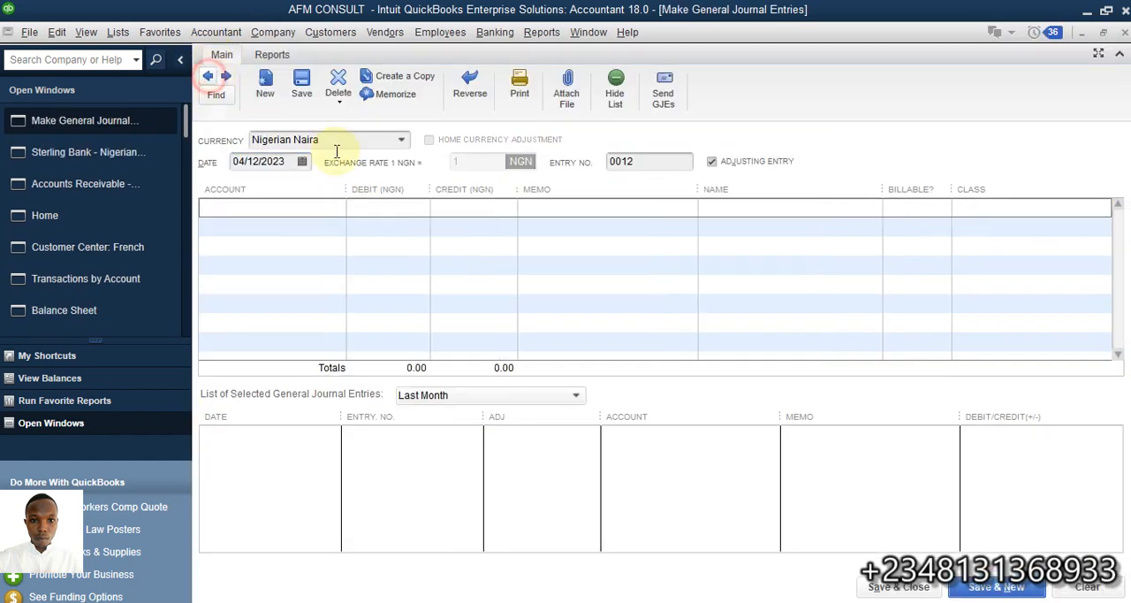
left_click(337, 86)
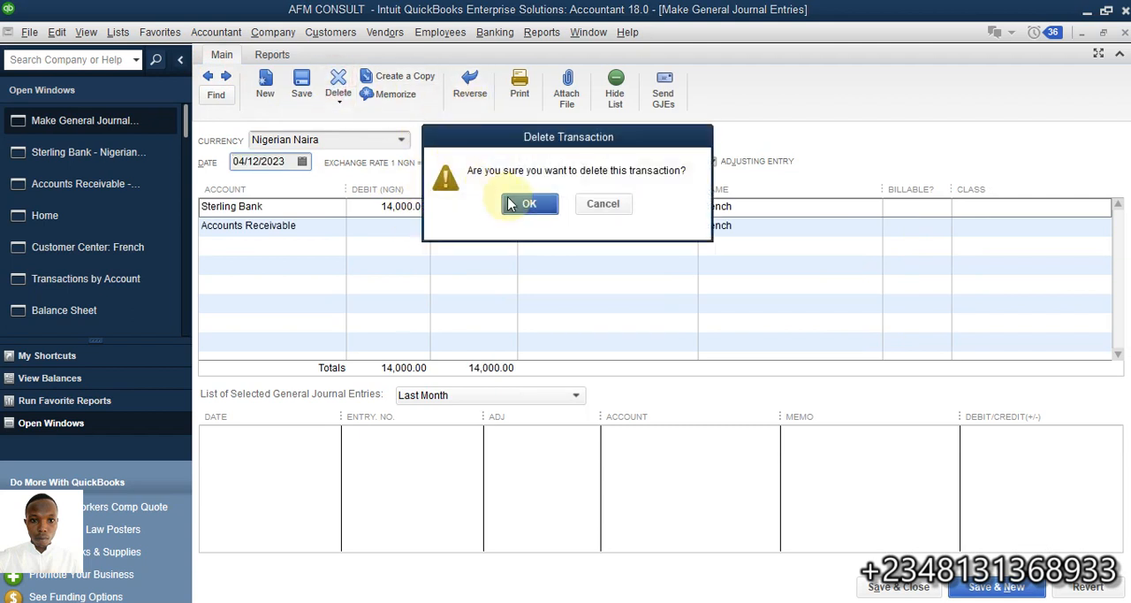
left_click(528, 205)
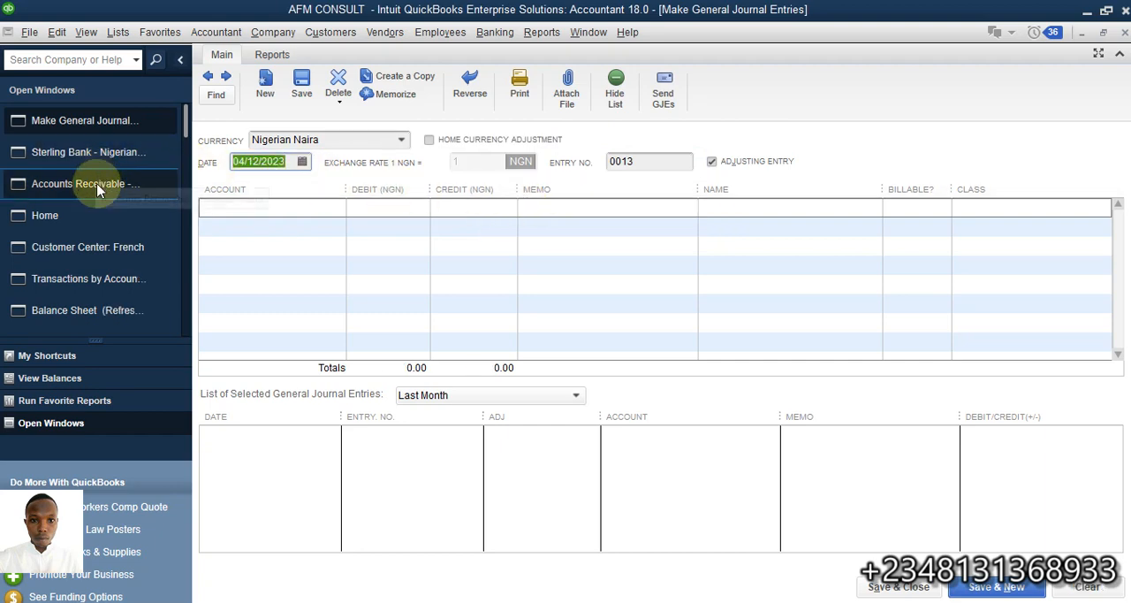
- Receive a 14,000.00 payment from the same customer against the 03/22/2023 invoice, deposit it to Sterling Bank, and save it
left_click(78, 216)
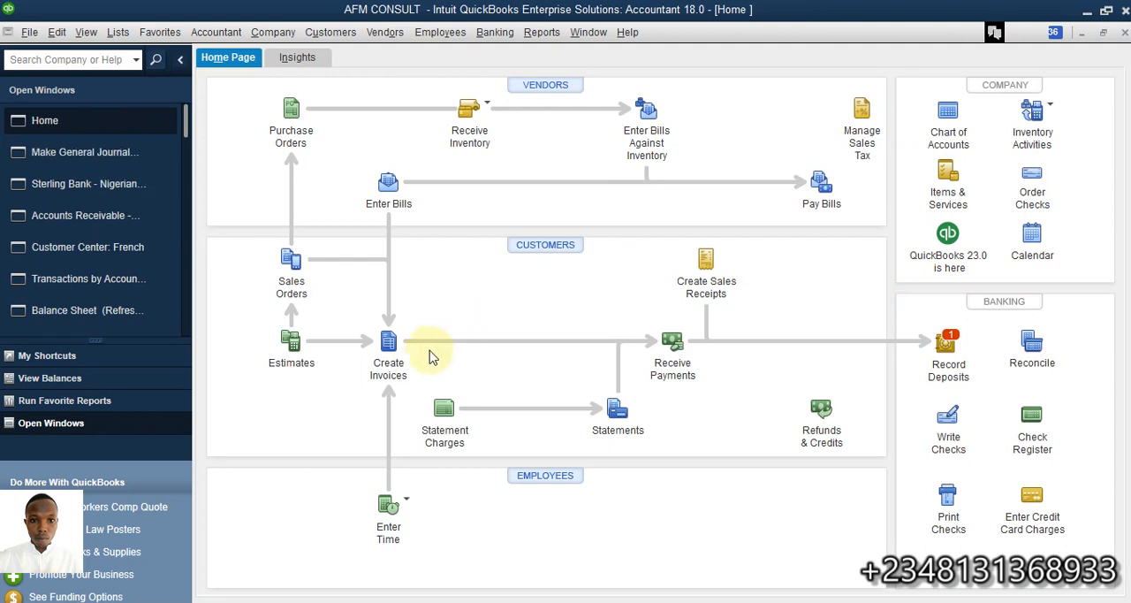
left_click(672, 341)
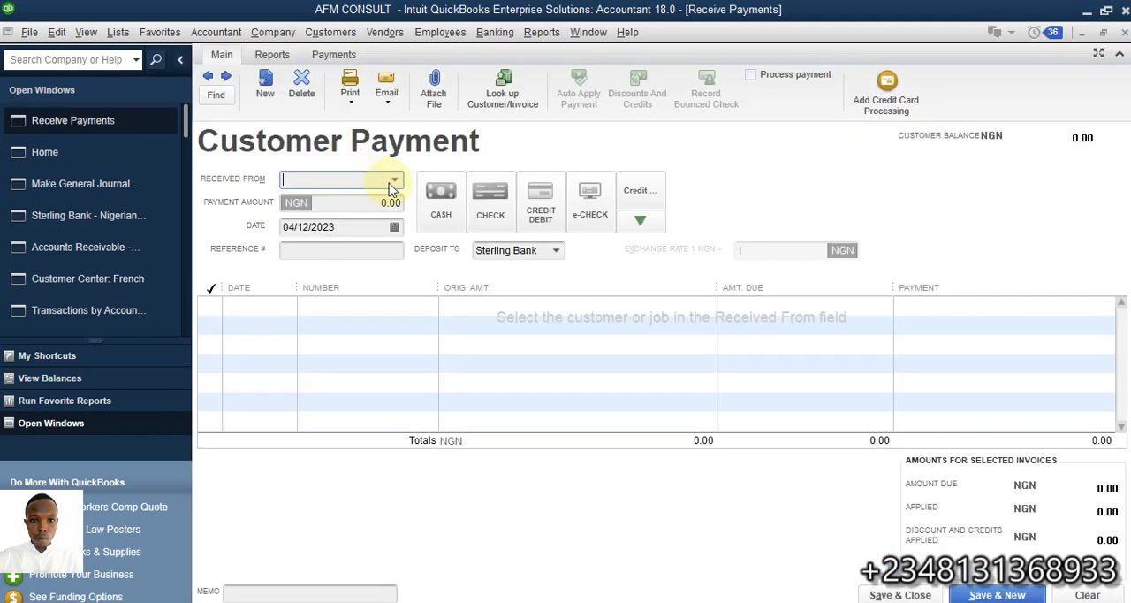
left_click(395, 182)
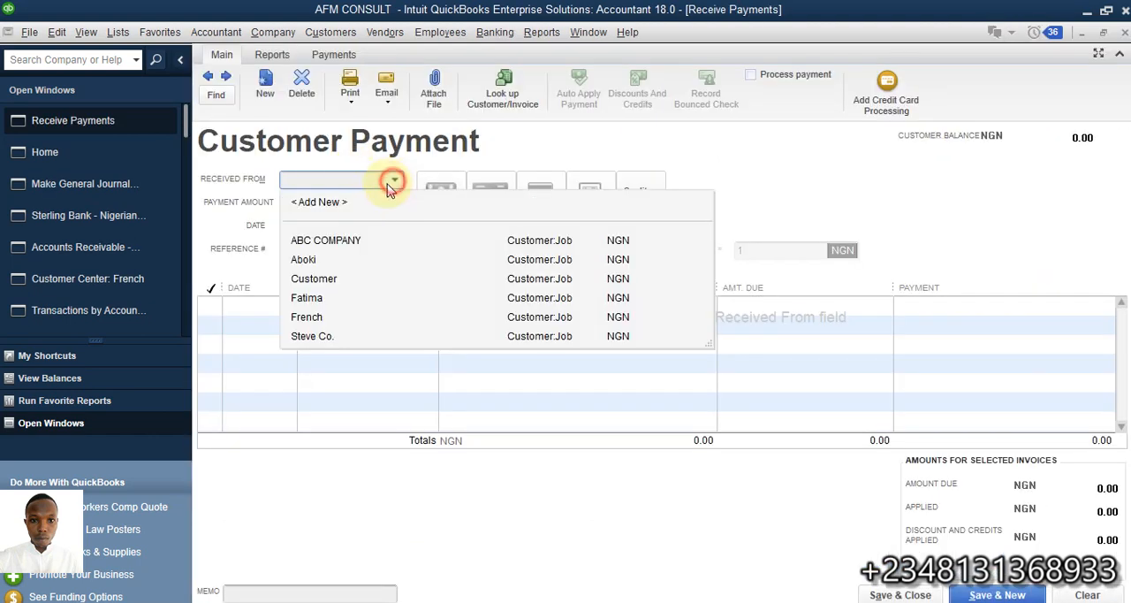
left_click(323, 320)
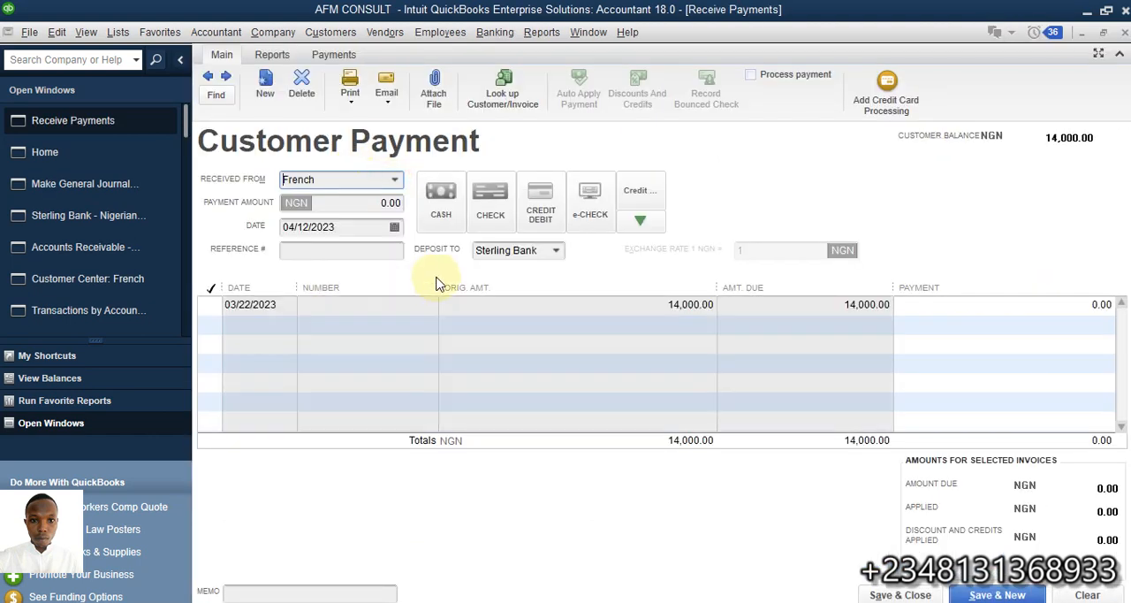
left_click(206, 304)
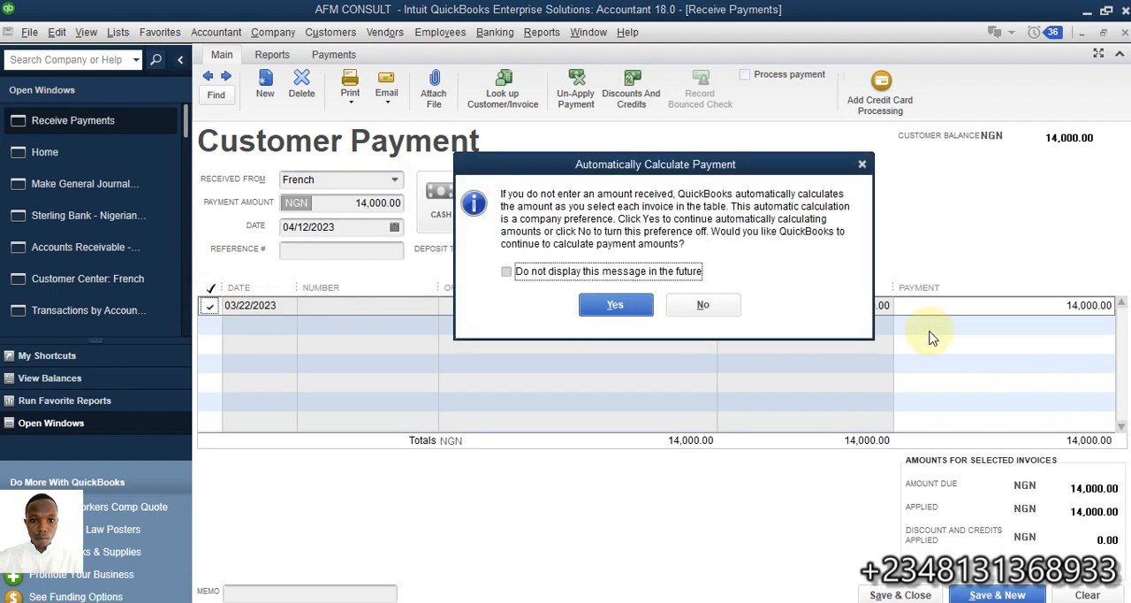
left_click(629, 308)
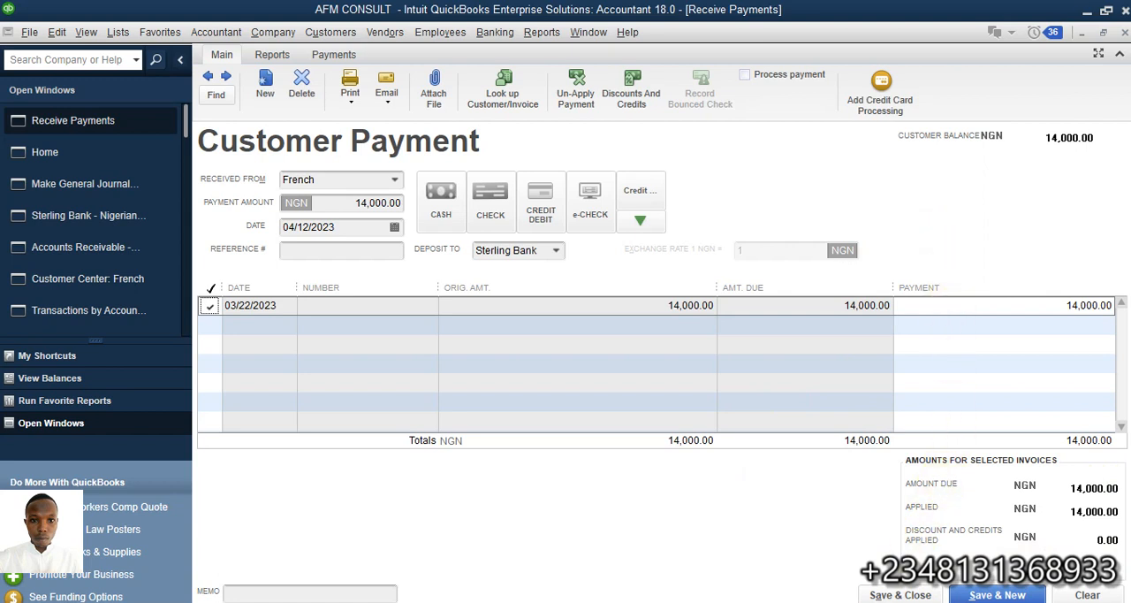
left_click(900, 596)
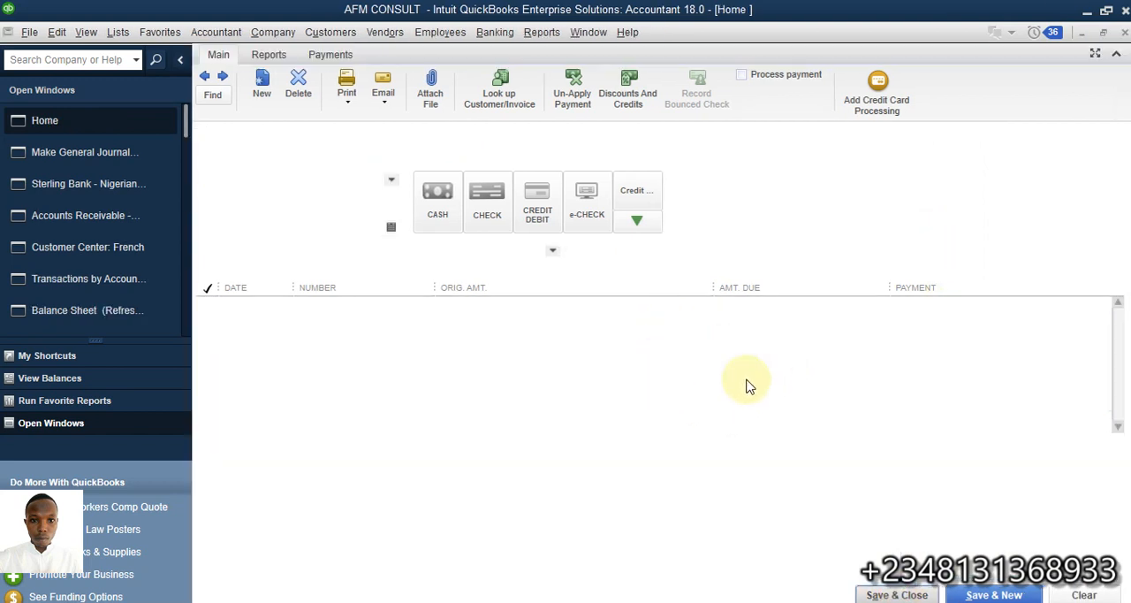
- Examine the effect of the saved payment in the Customer Center, the Sterling Bank register and the refreshed Balance Sheet
left_click(100, 244)
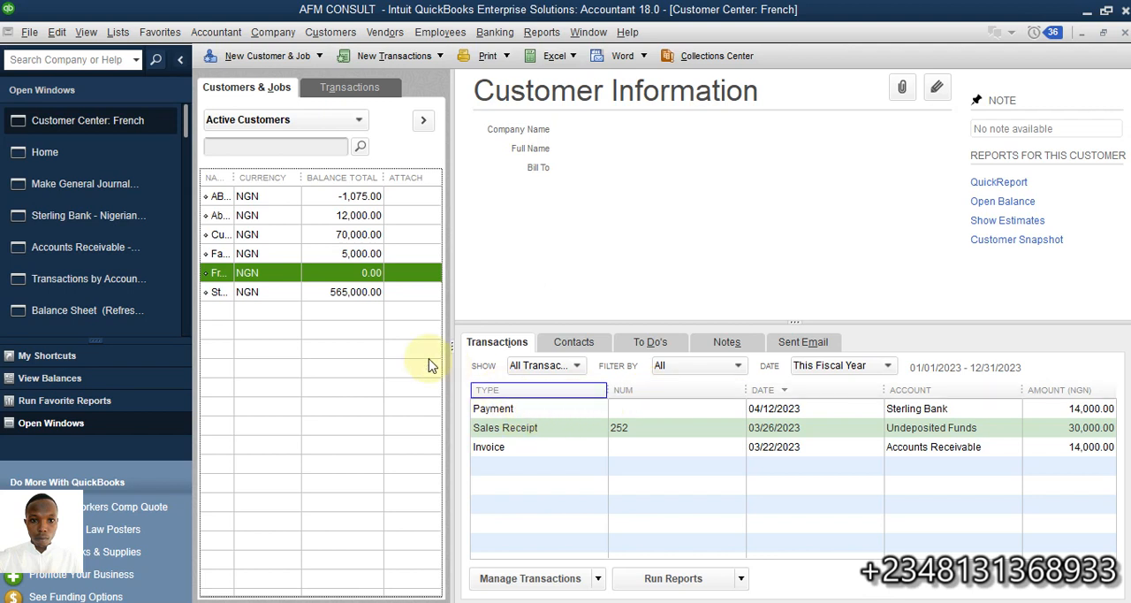
left_click(93, 228)
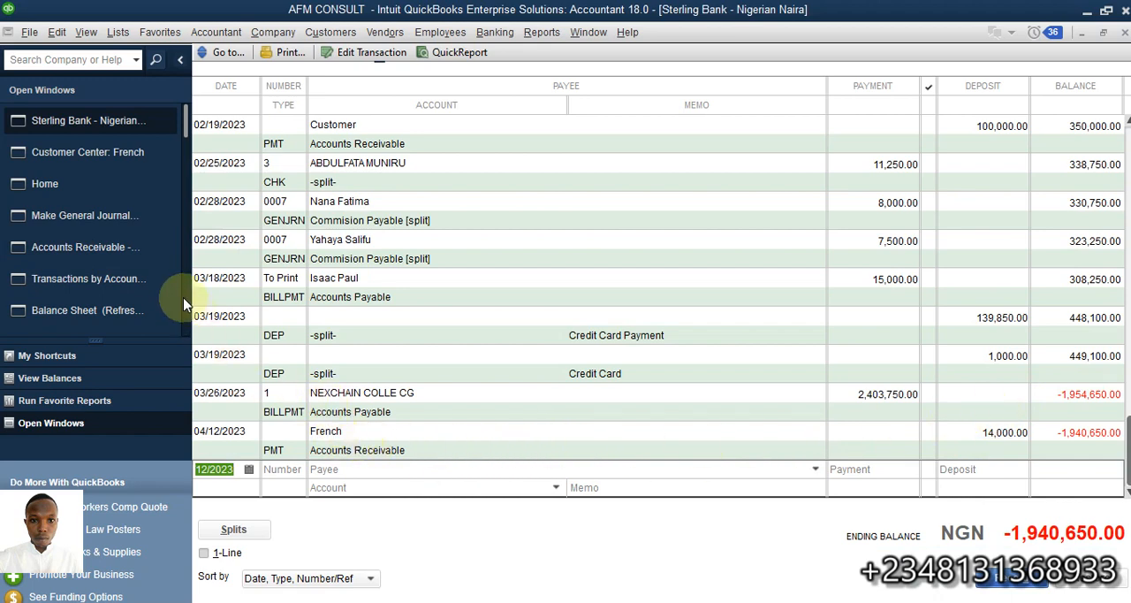
left_click(65, 310)
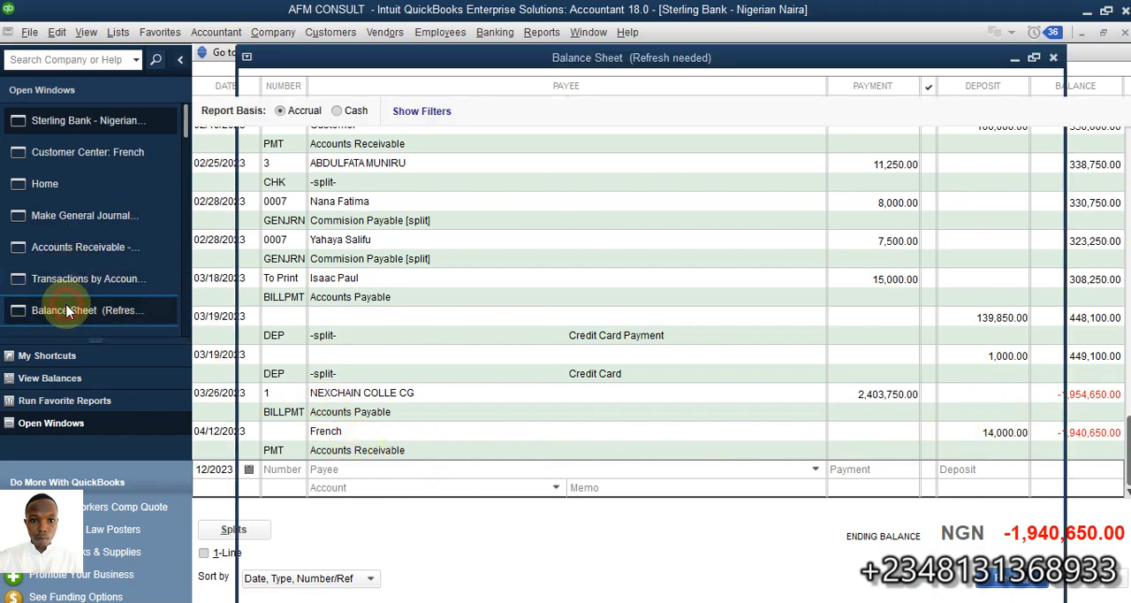
left_click(92, 147)
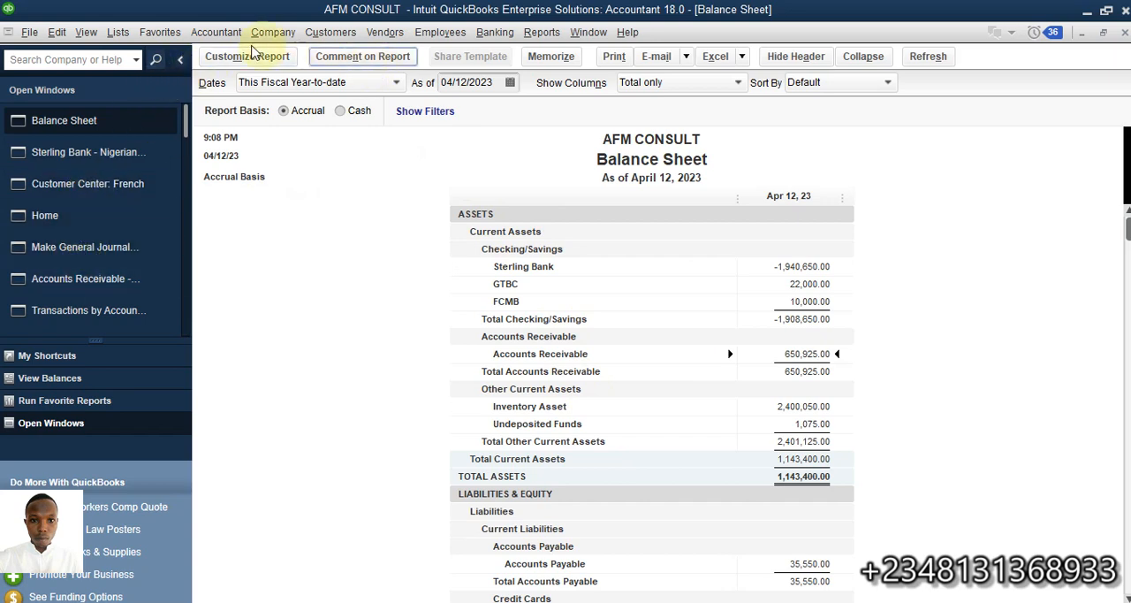
- Widen the name column in the Vendor Center and examine the bills and payments of the vendors with balances of 10,000.00 and 10,550.00
scroll(88, 283, "down", 1)
left_click(89, 316)
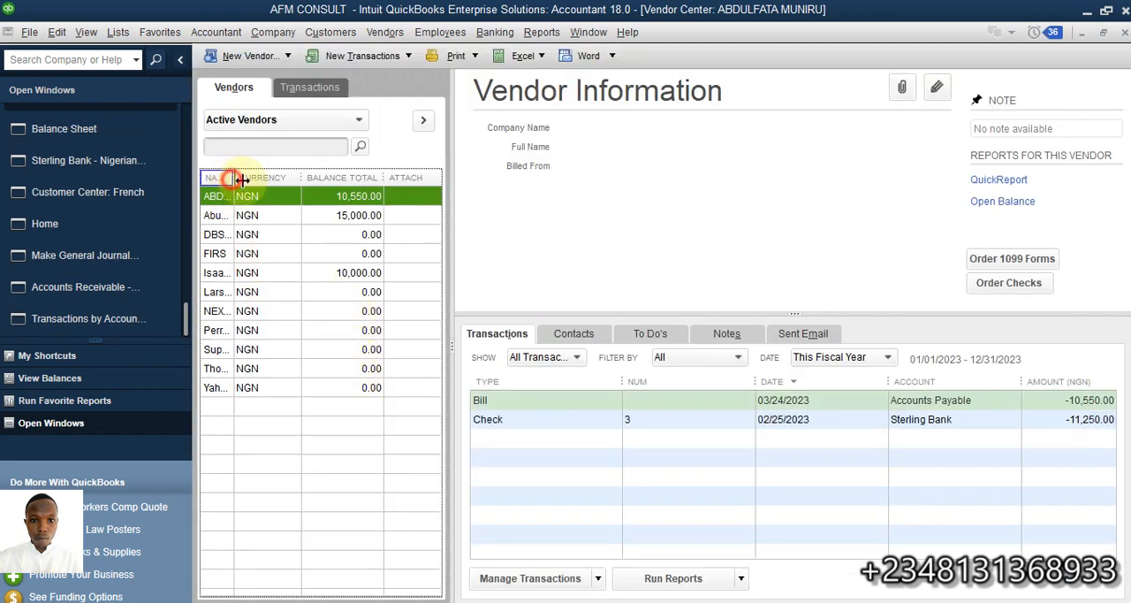
left_click_drag(235, 177, 272, 177)
left_click(249, 272)
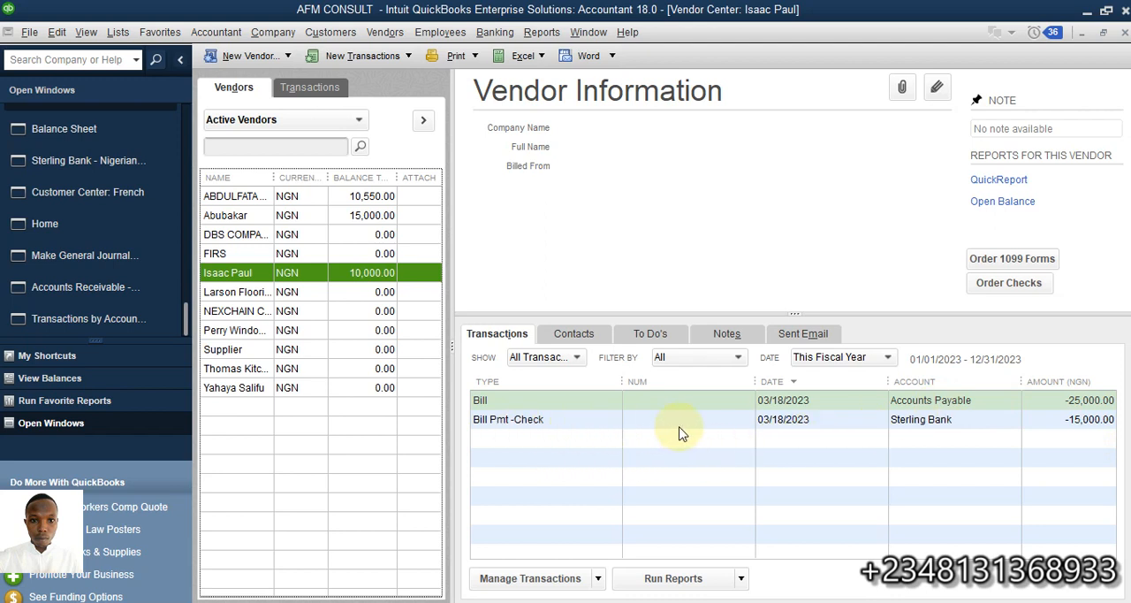
left_click(249, 199)
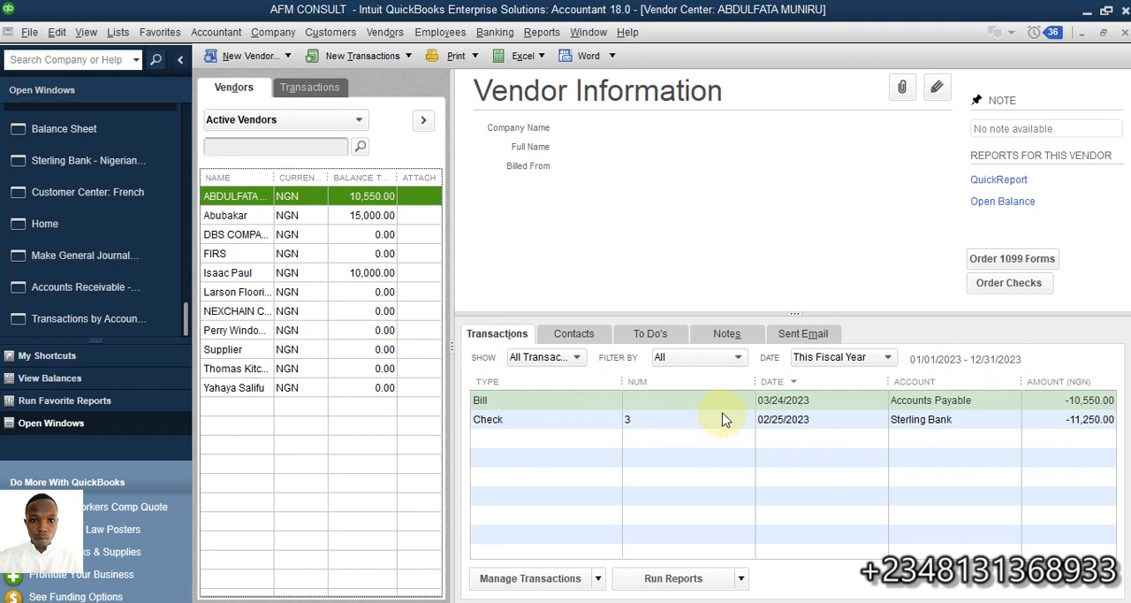
left_click(1067, 422)
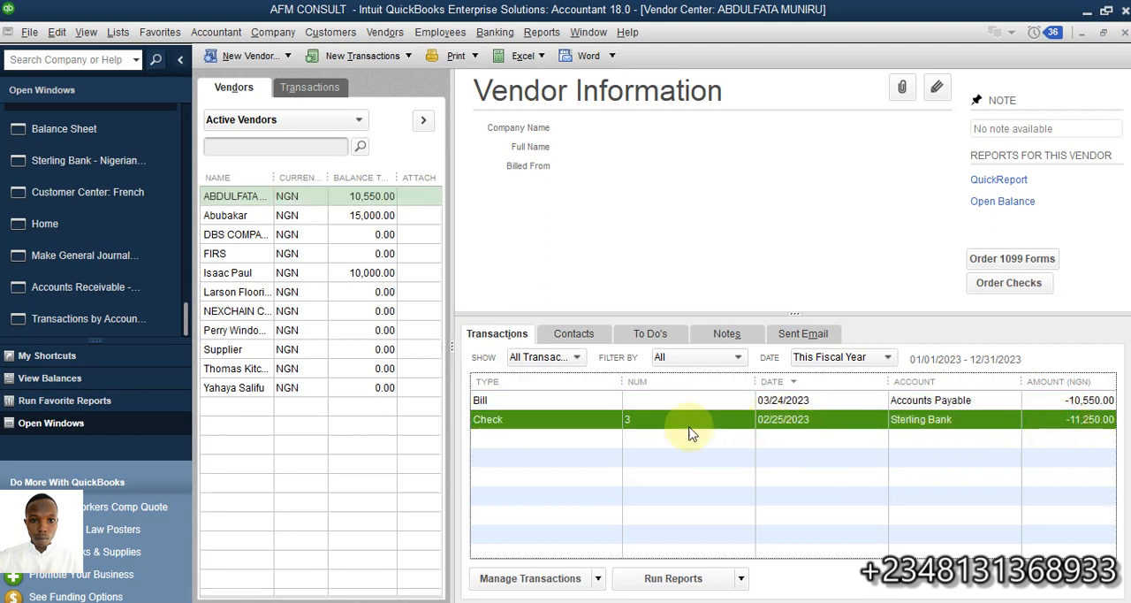
left_click(992, 400)
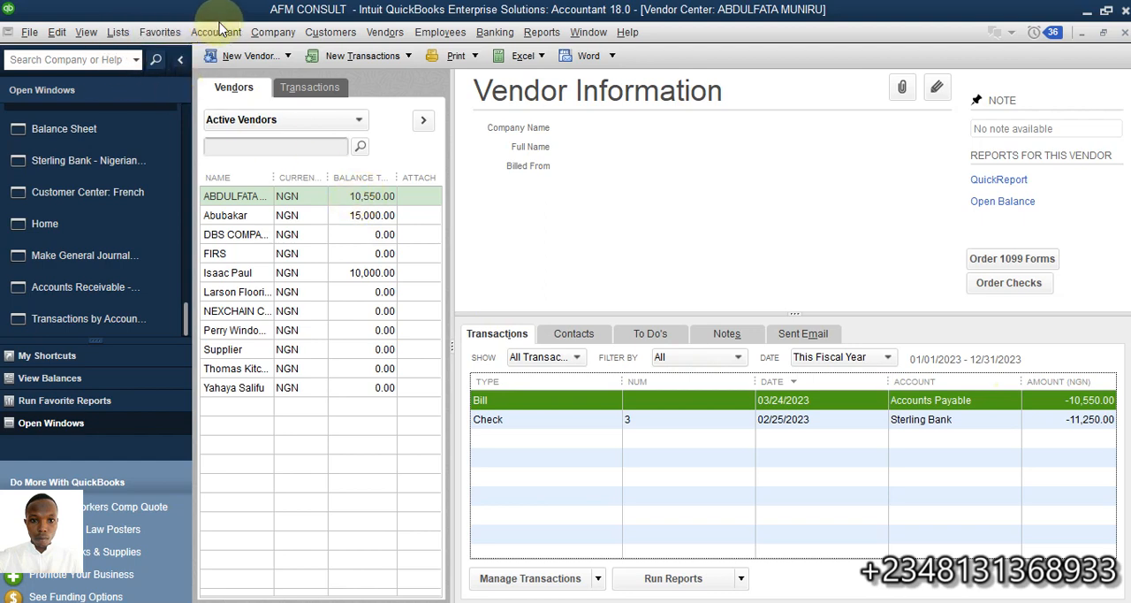
- In a new general journal entry, debit Accounts Payable 10,550.00 and assign the line to the vendor with that outstanding balance
left_click(265, 31)
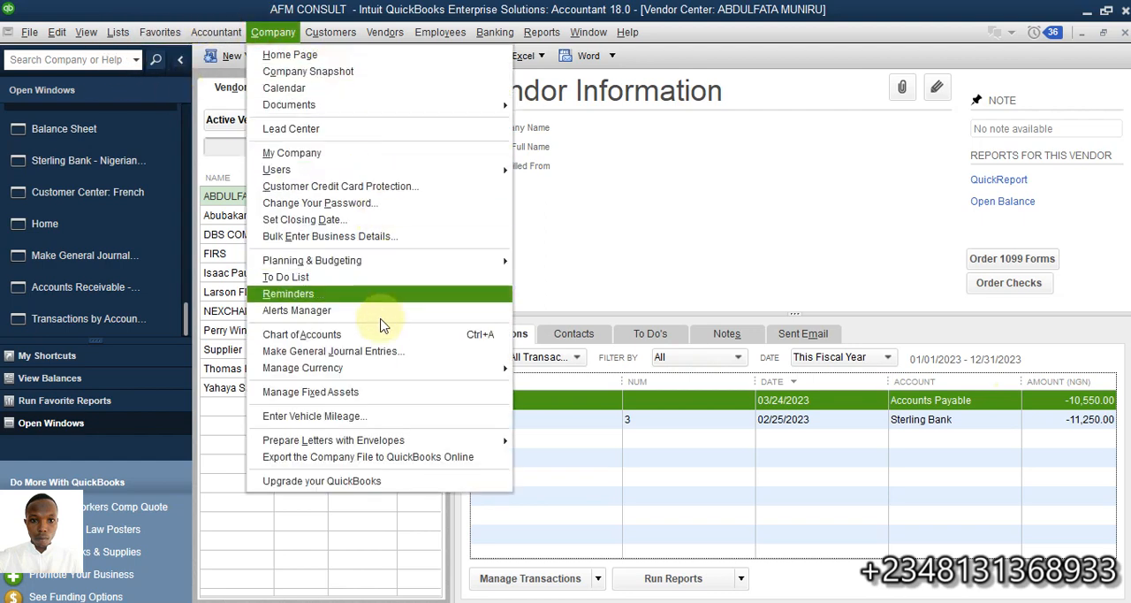
left_click(384, 351)
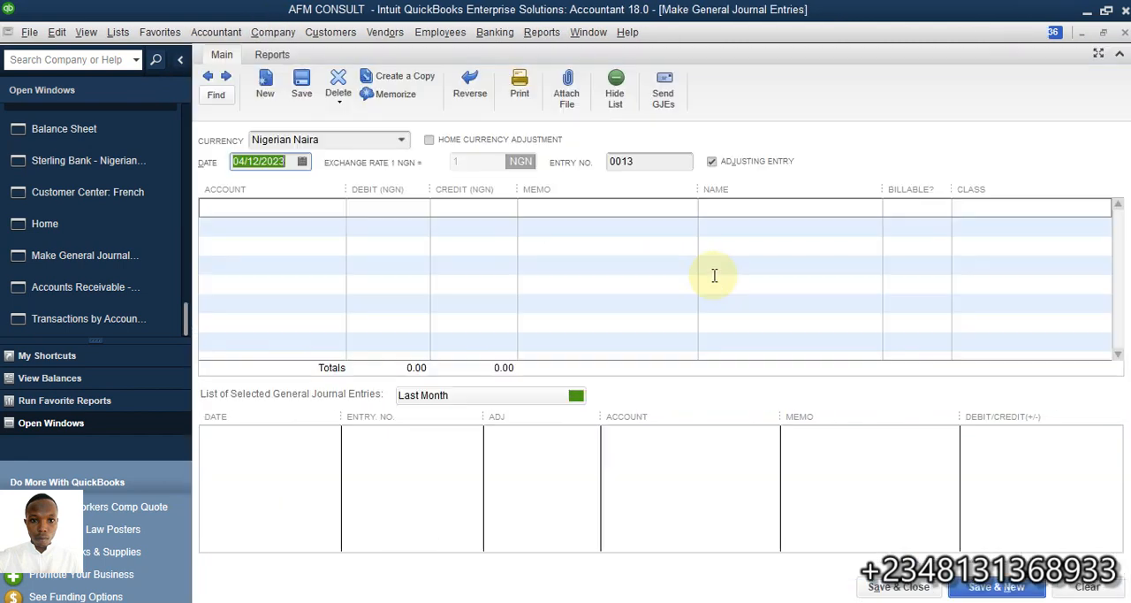
left_click(323, 205)
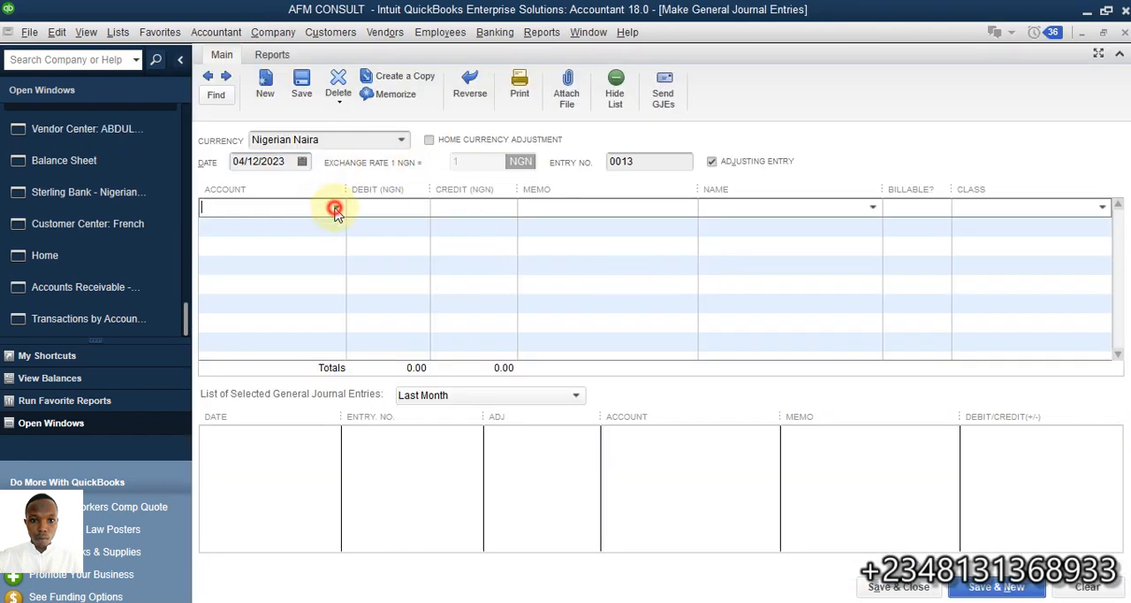
left_click(335, 207)
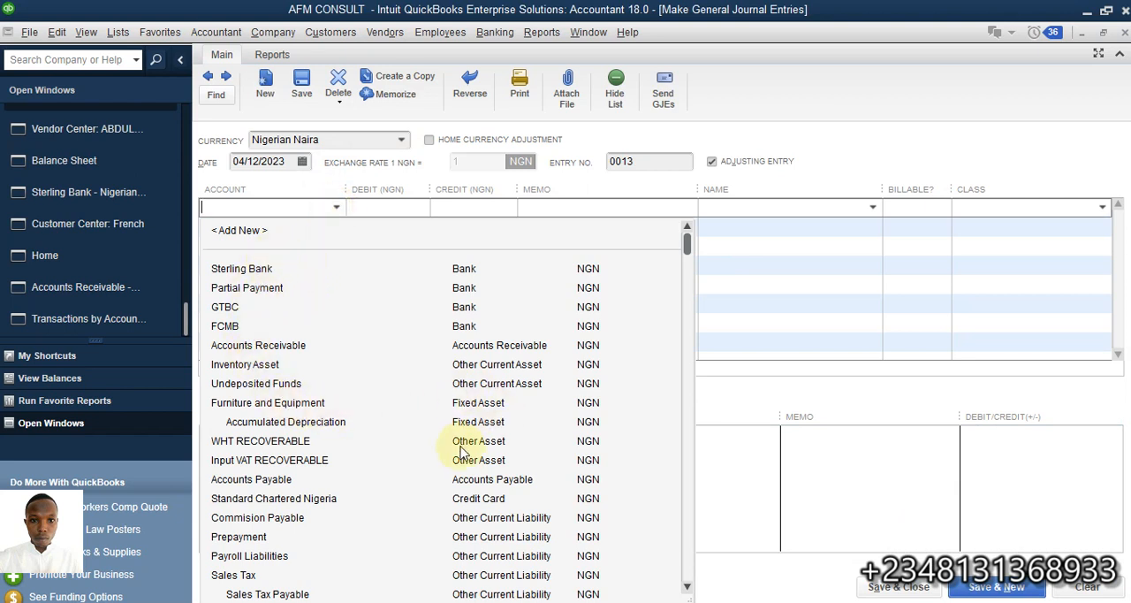
left_click(277, 482)
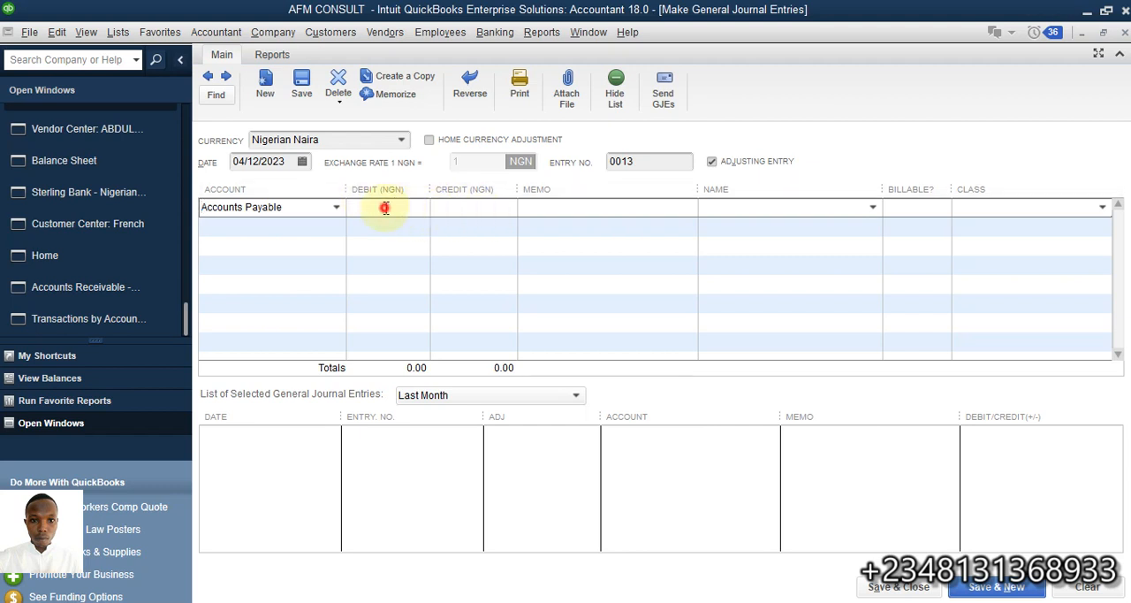
left_click(386, 207)
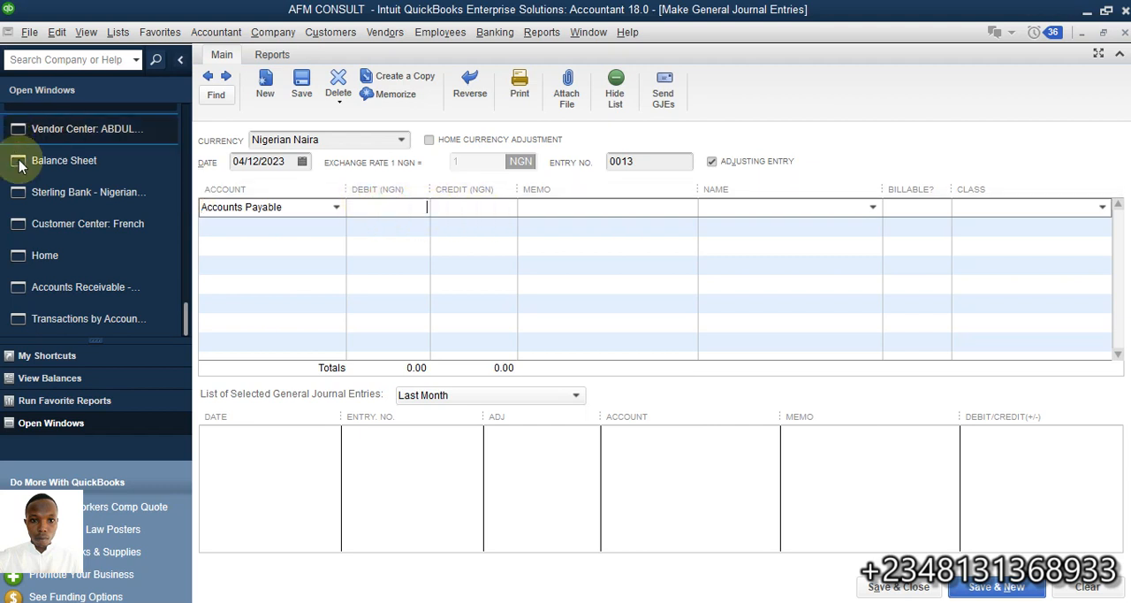
type("10,")
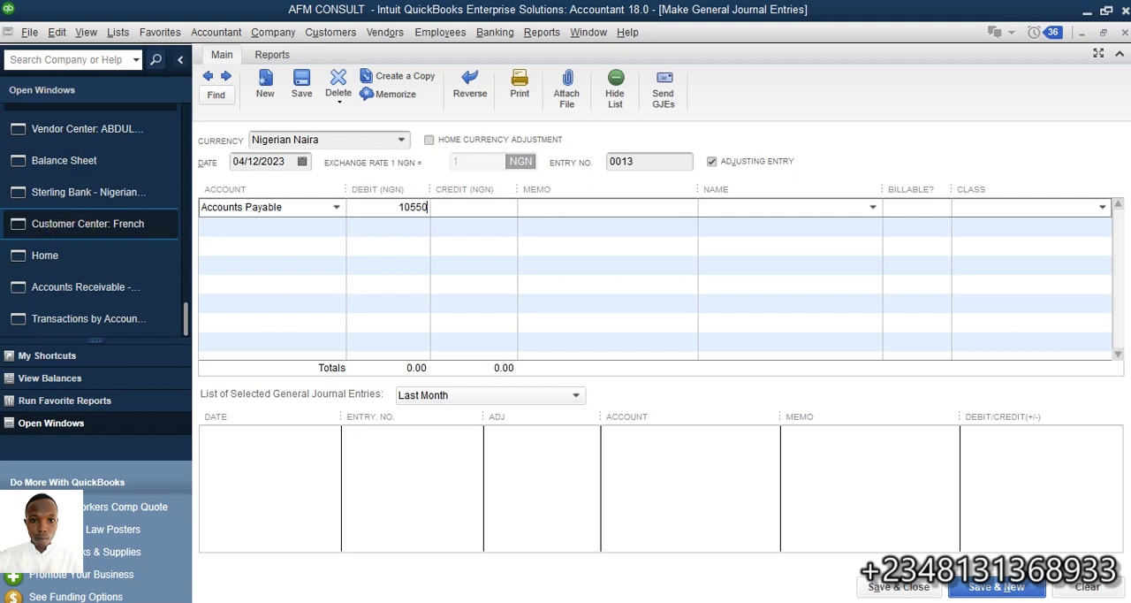
type("550")
left_click(871, 208)
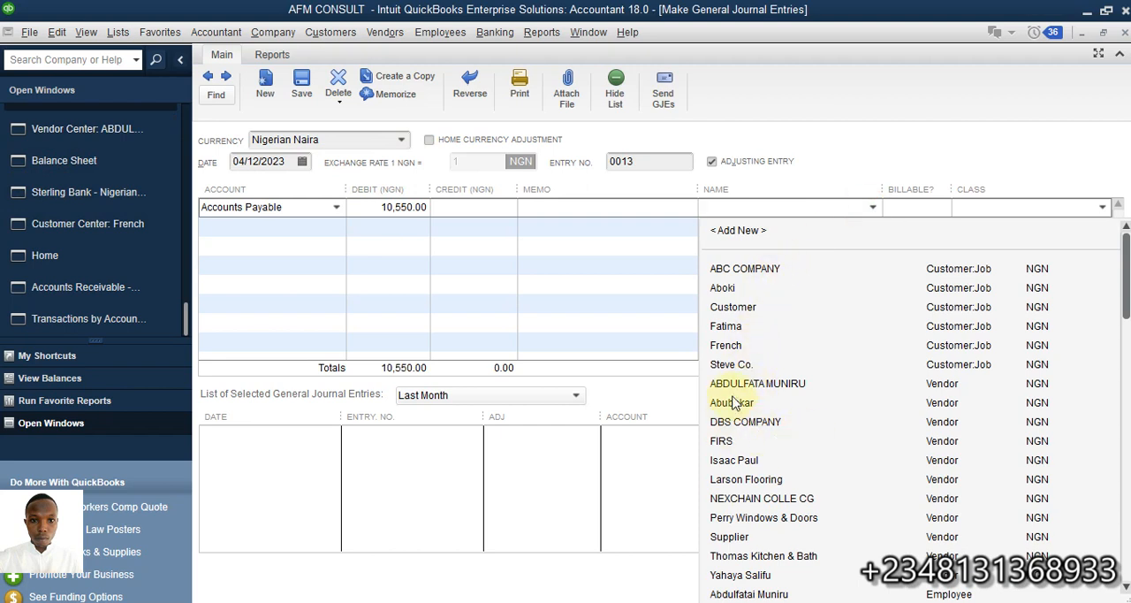
left_click(737, 389)
- Credit Sterling Bank 10,550.00 under the same vendor name and save the journal entry without assigning a class
left_click(309, 228)
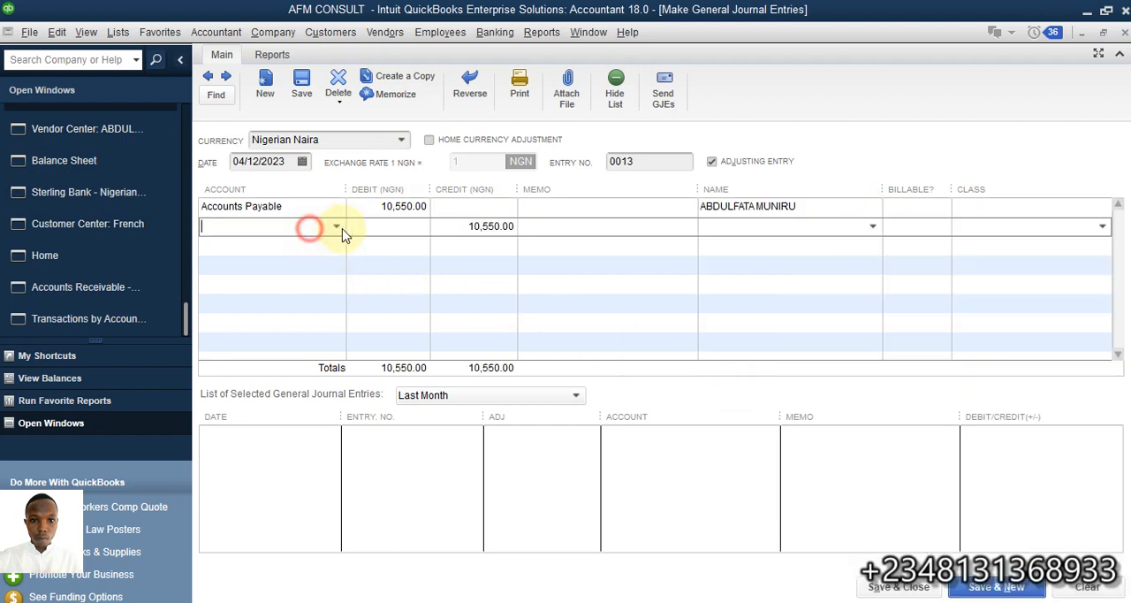
left_click(337, 228)
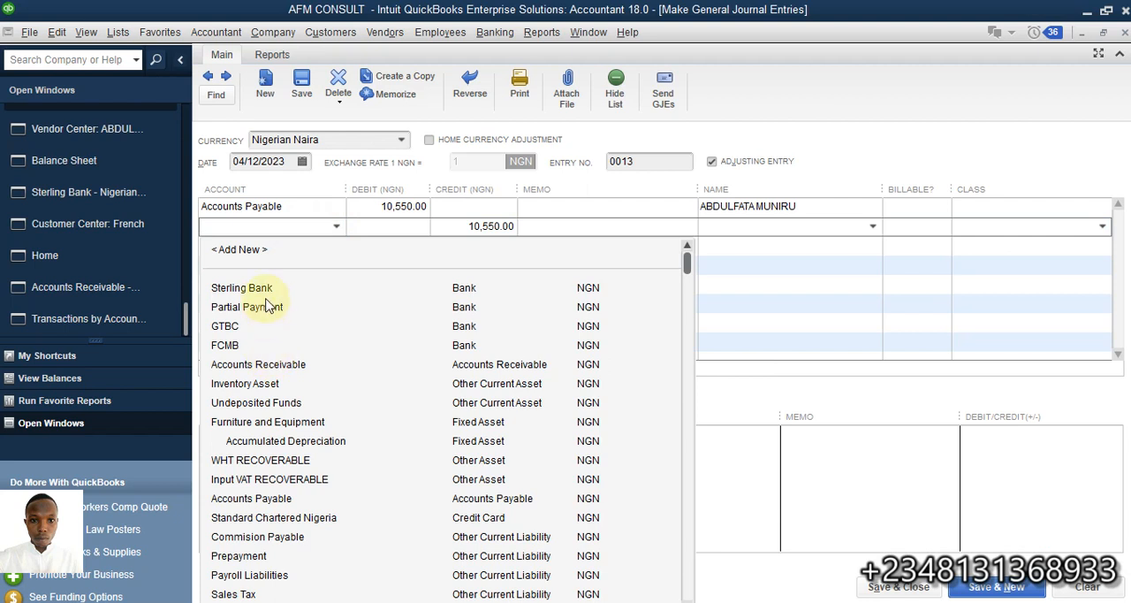
left_click(269, 290)
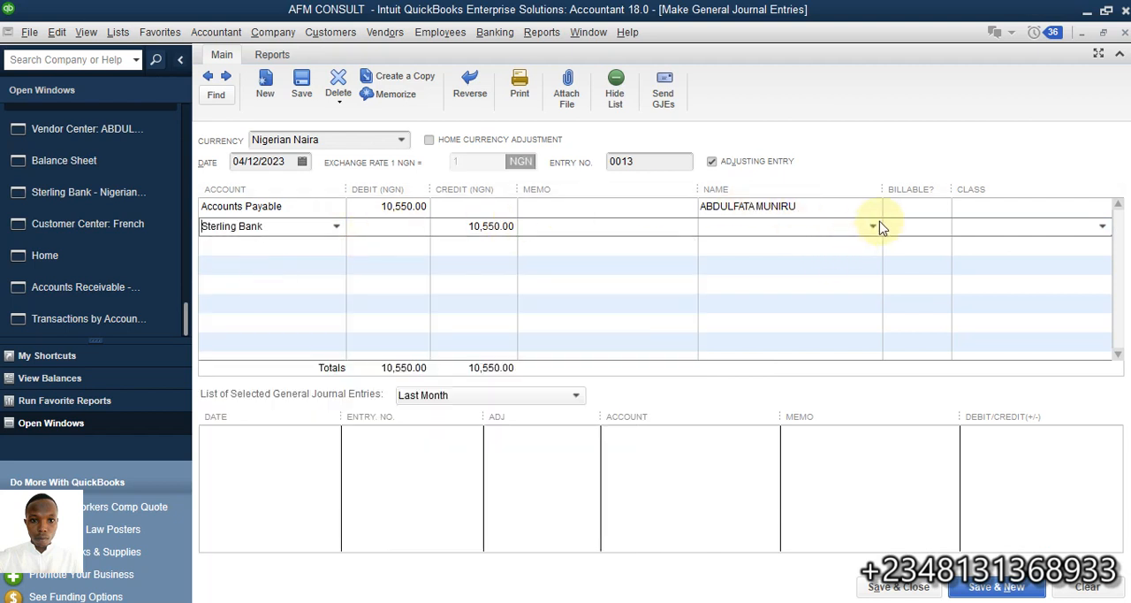
left_click(871, 227)
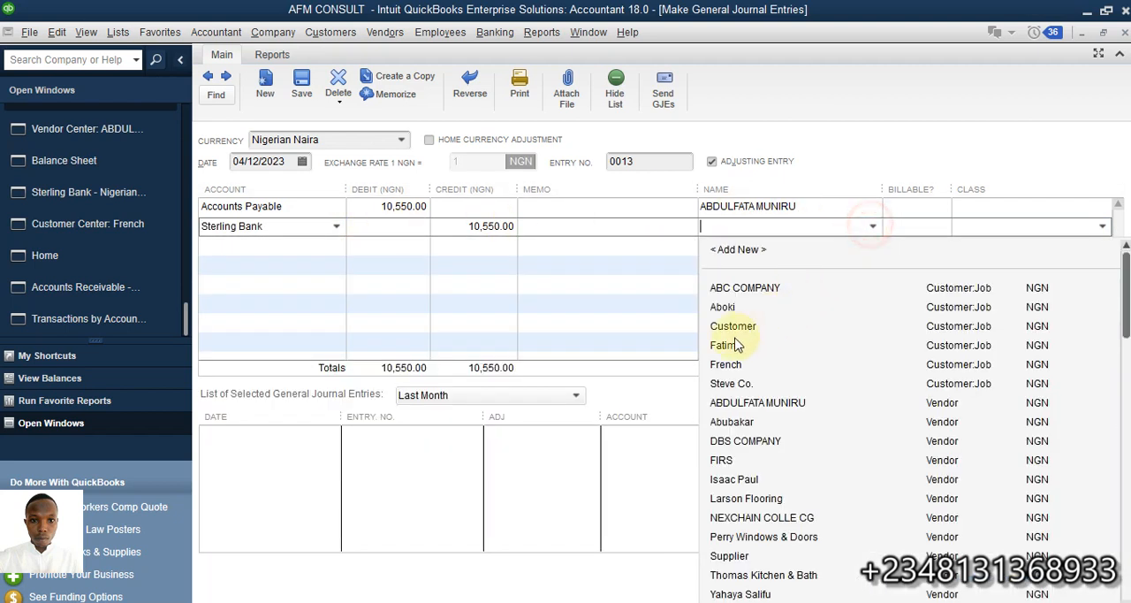
left_click(738, 406)
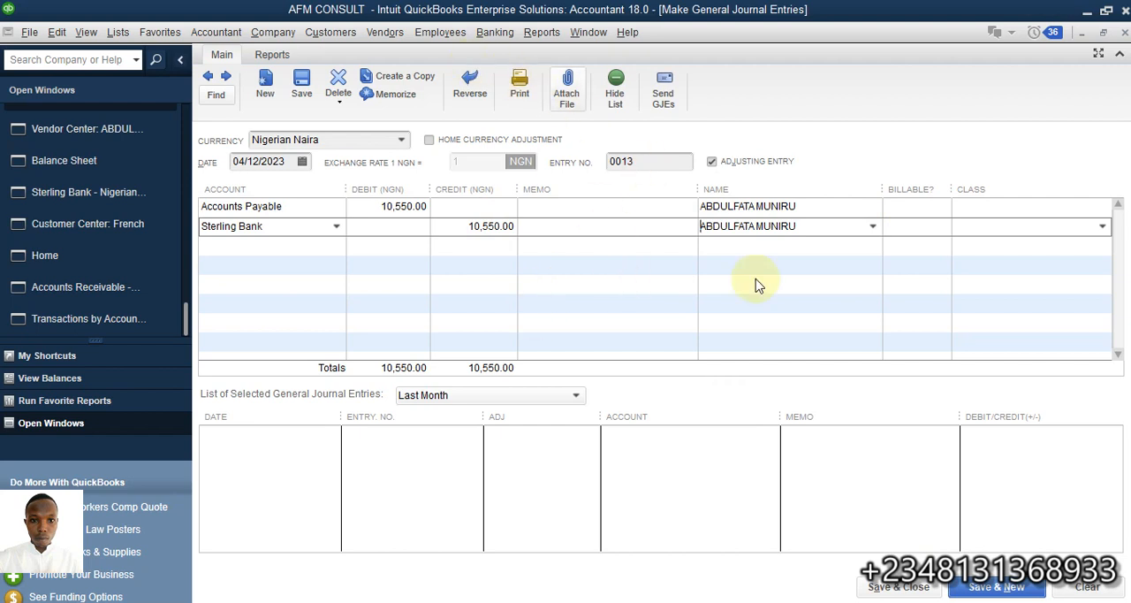
left_click(899, 588)
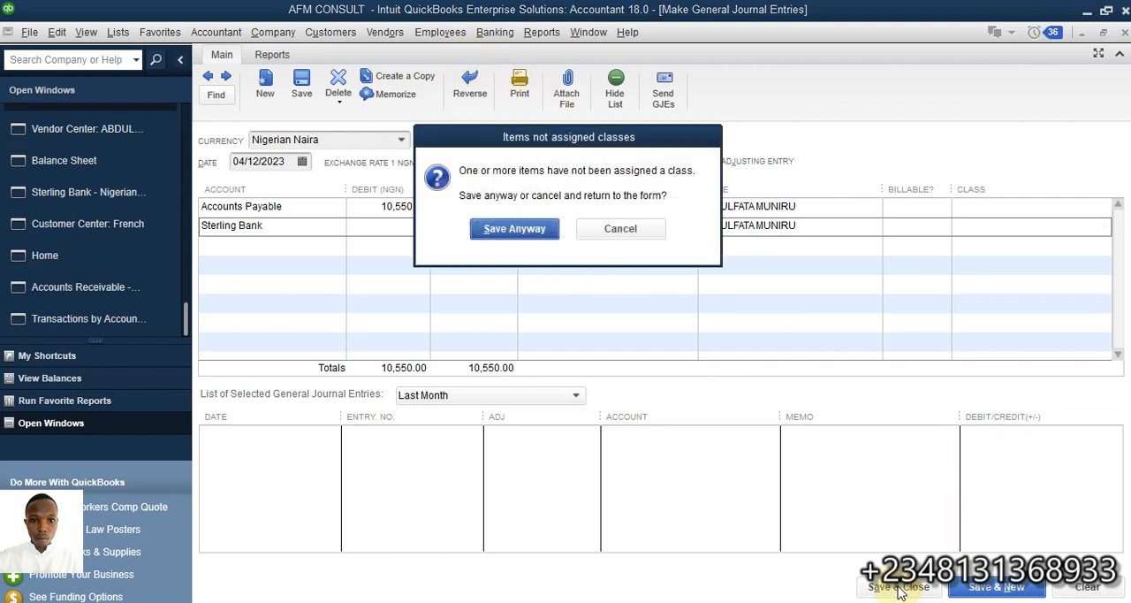
left_click(507, 235)
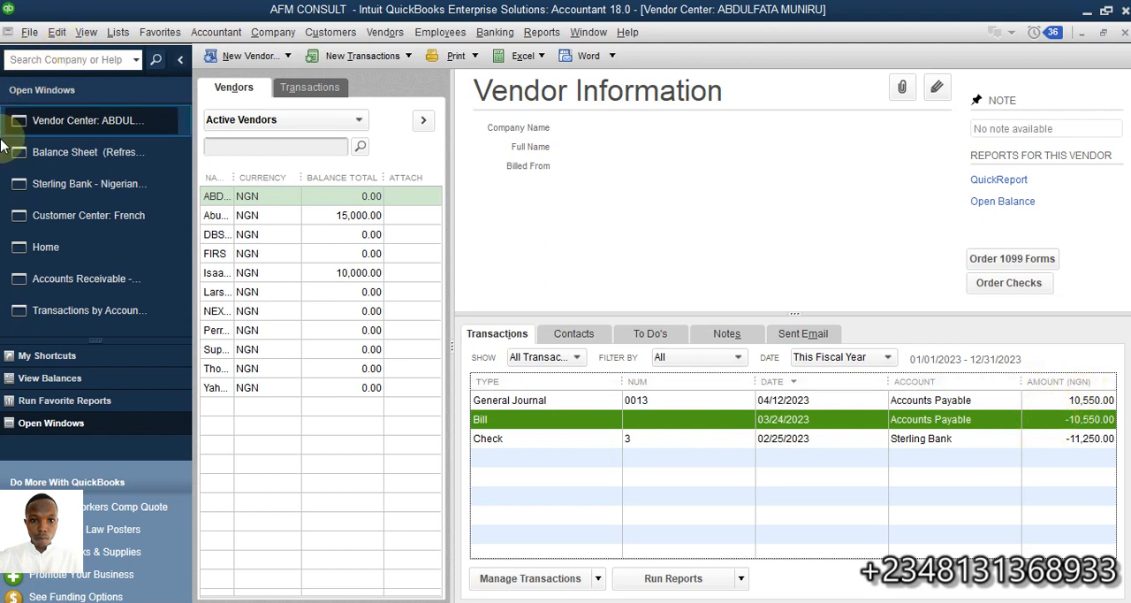
- Refresh the Balance Sheet and examine the transactions behind its Accounts Payable amount
left_click(80, 152)
left_click(96, 147)
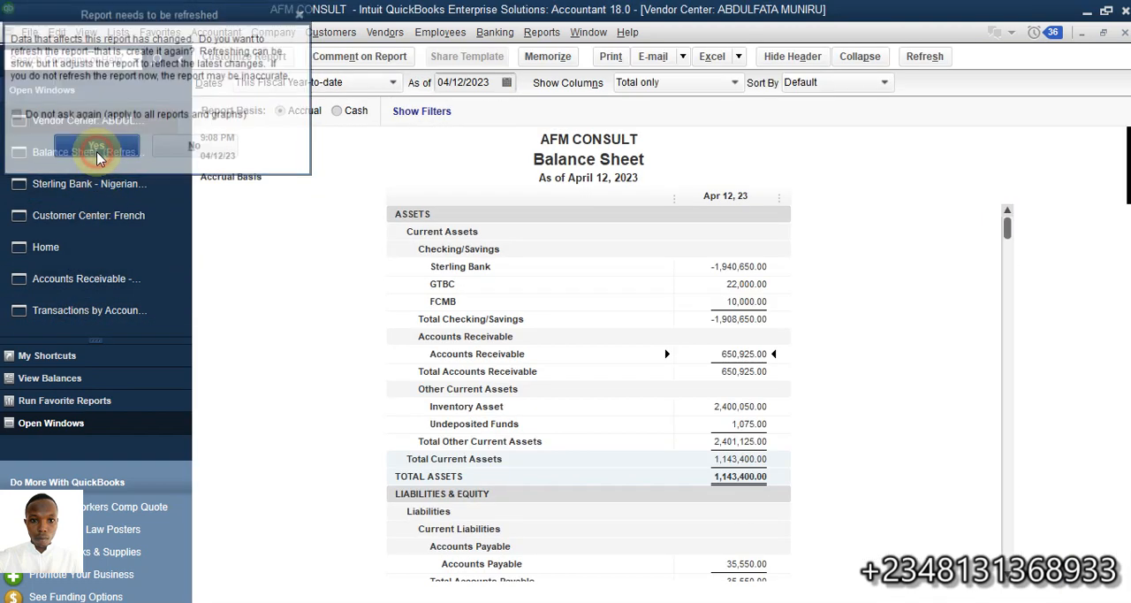
left_click(86, 120)
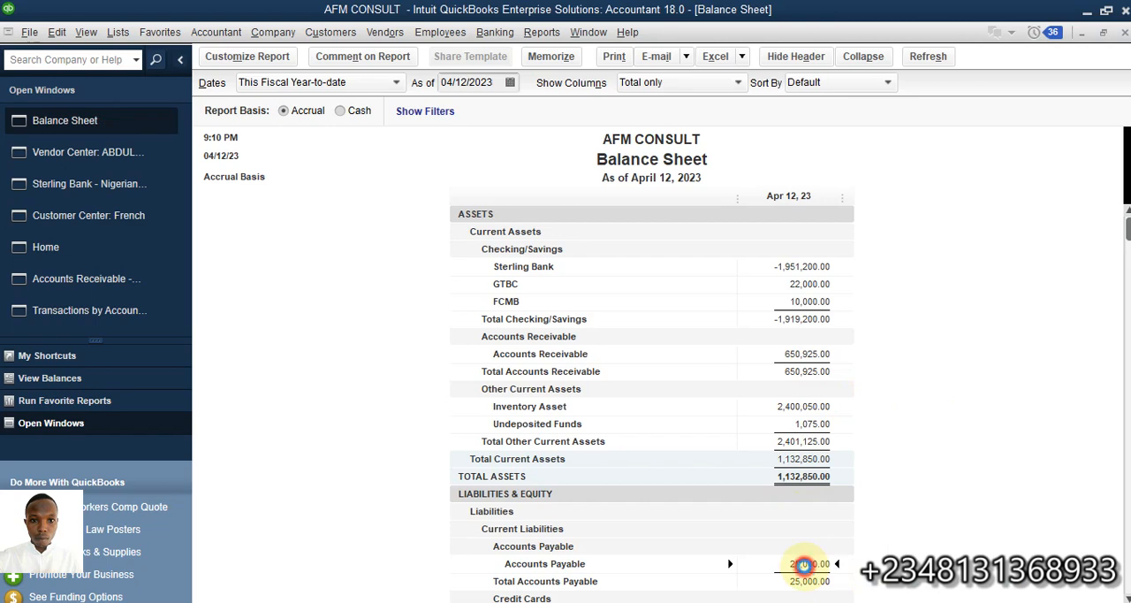
double_click(802, 564)
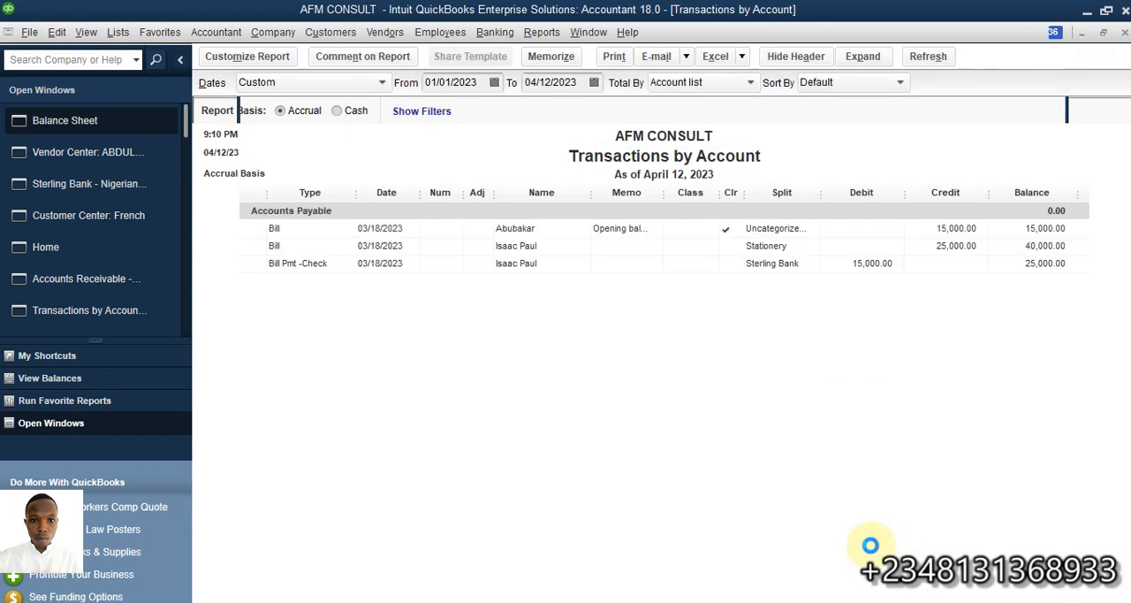
left_click(1123, 33)
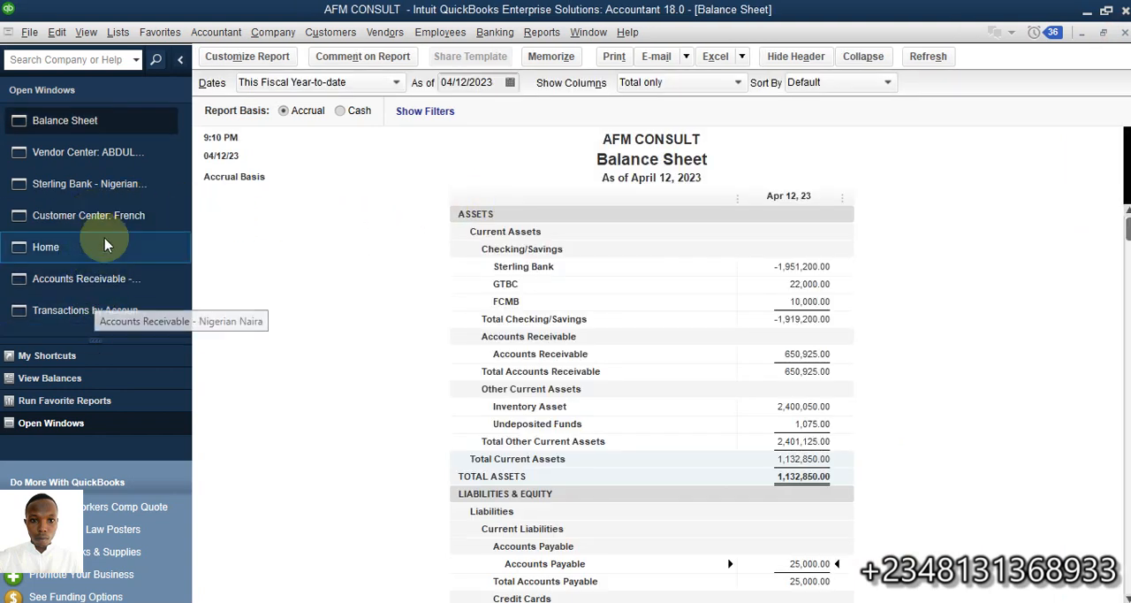
- Examine the journal entry in the Sterling Bank register and check which vendor bills are still listed for payment in Pay Bills
left_click(101, 182)
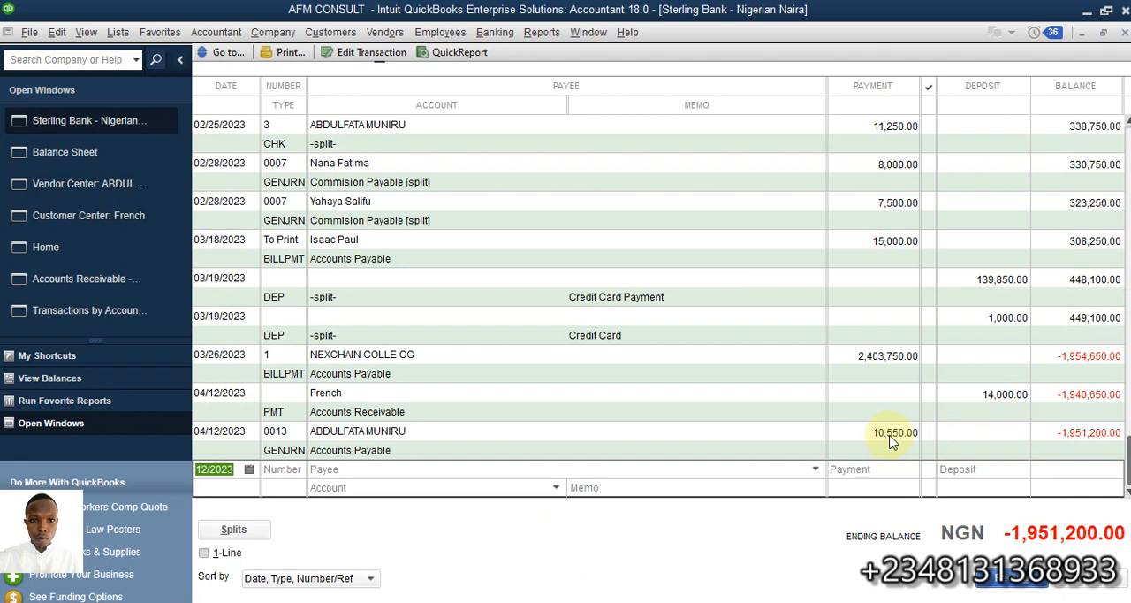
left_click(72, 252)
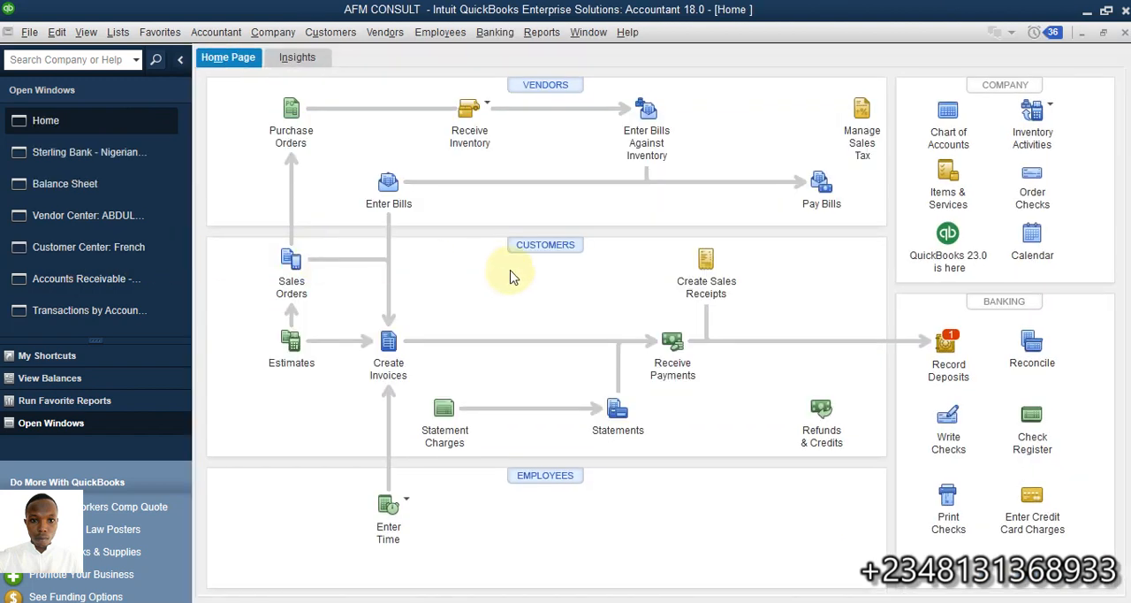
left_click(821, 185)
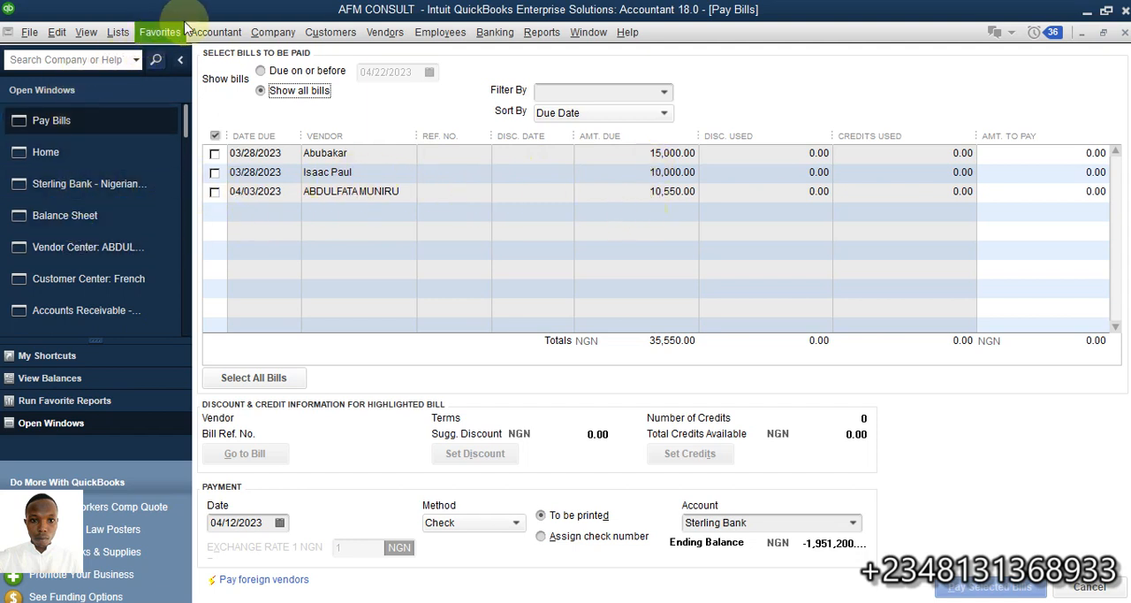
- Delete general journal entry 0013, which debits Accounts Payable and credits Sterling Bank
left_click(273, 35)
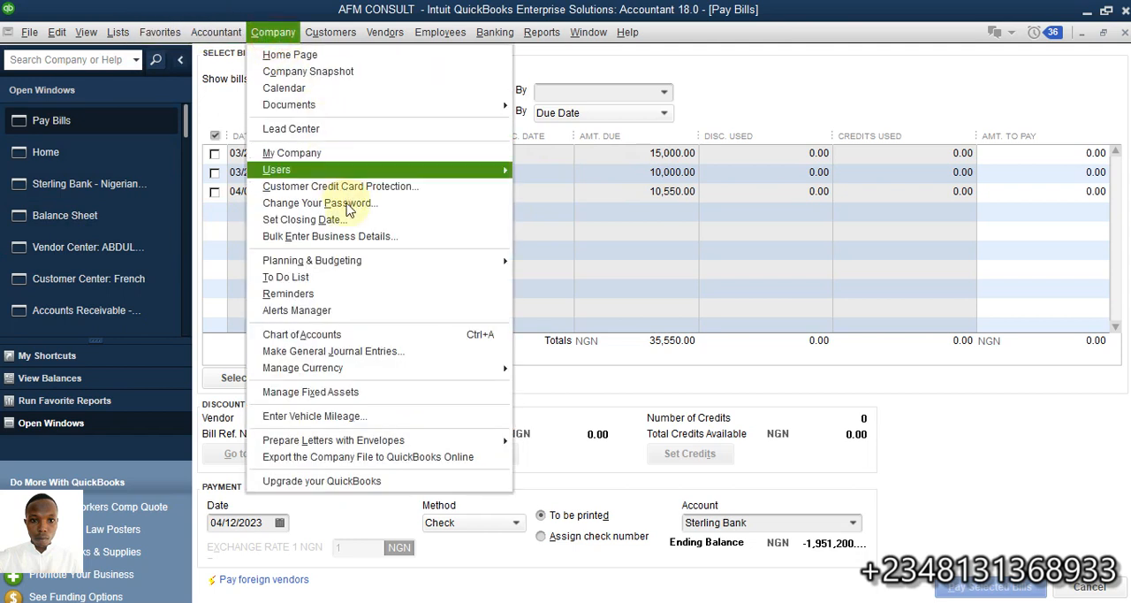
left_click(359, 348)
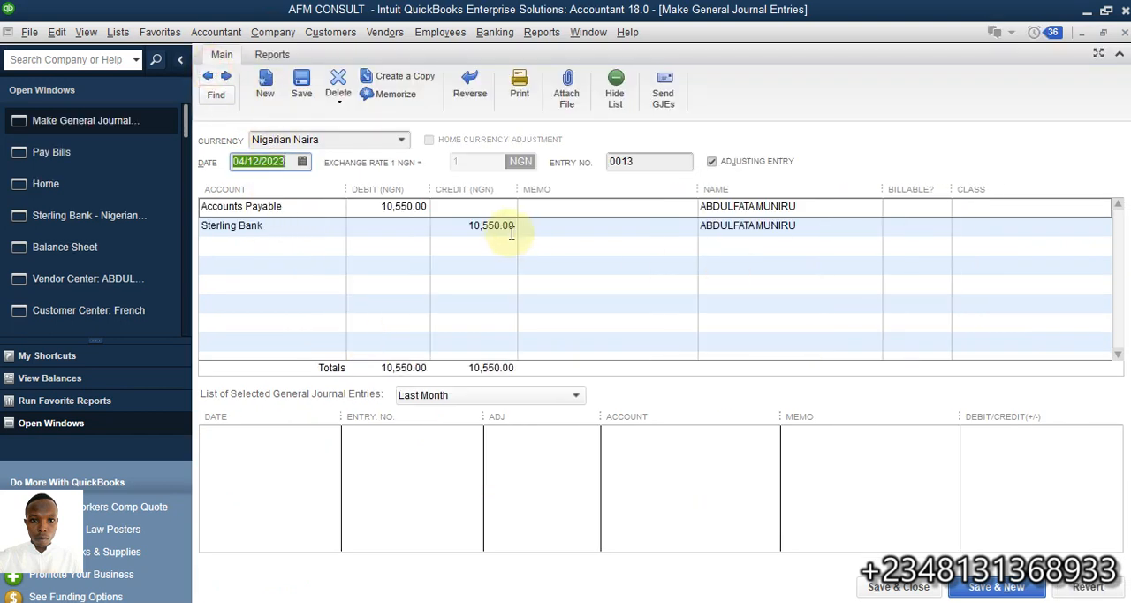
left_click(344, 87)
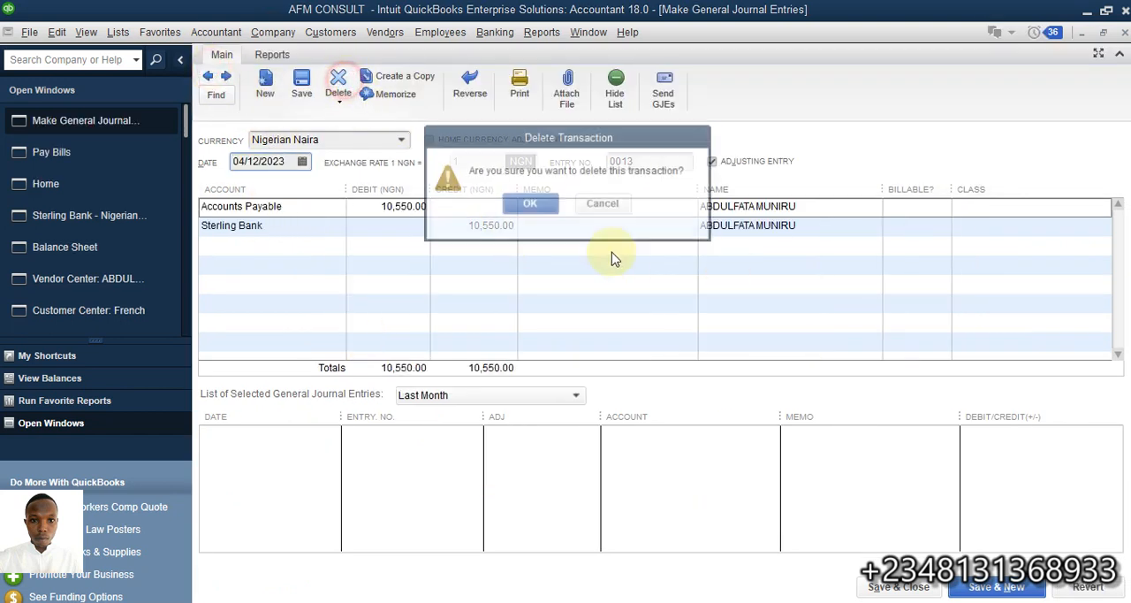
left_click(521, 201)
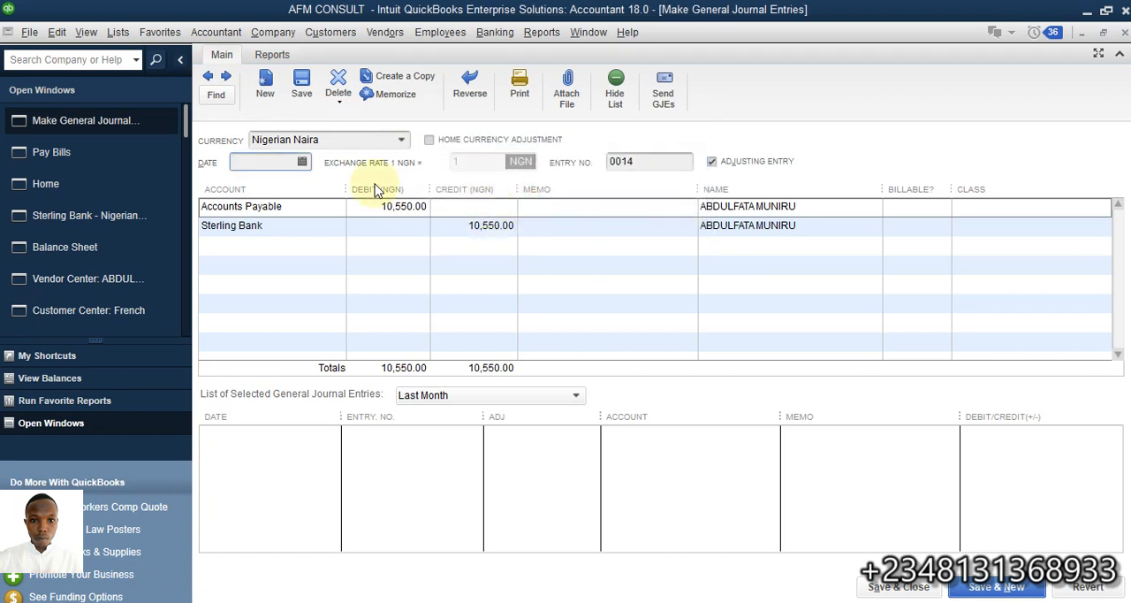
- Pay the 10,550.00 vendor bill due 04/03/2023 through Pay Bills, by check from Sterling Bank dated 04/12/2023, and close the payment summary
left_click(92, 156)
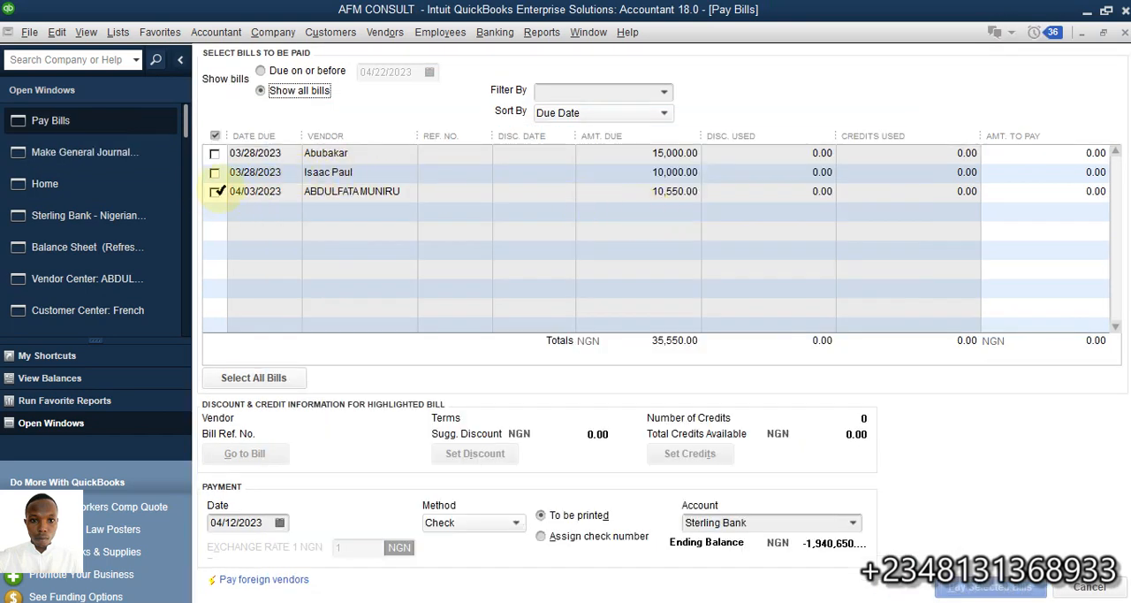
left_click(214, 191)
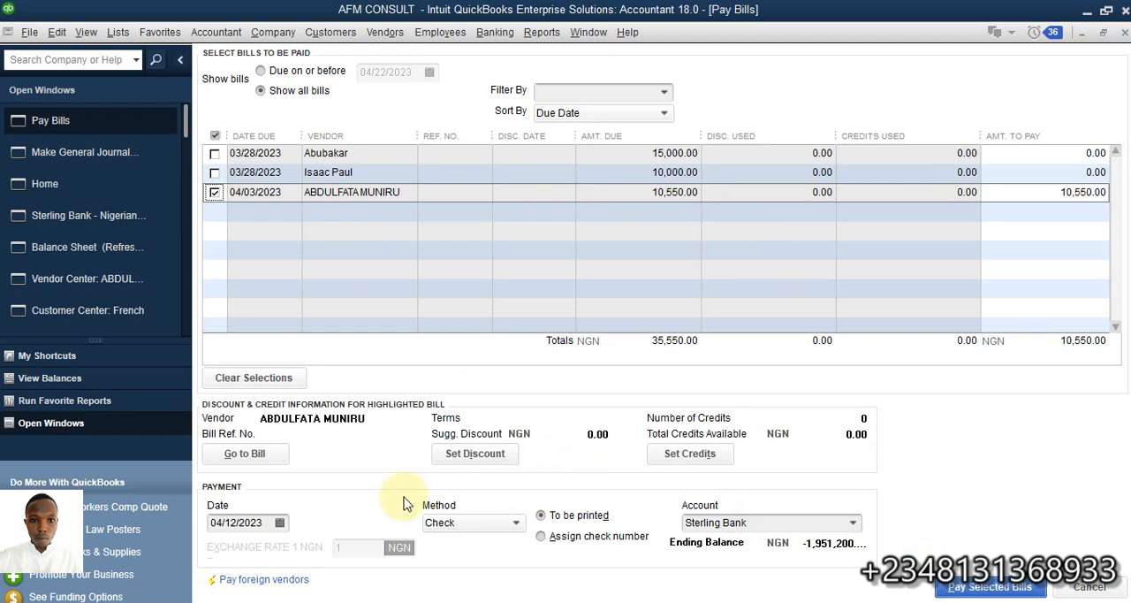
left_click(1015, 587)
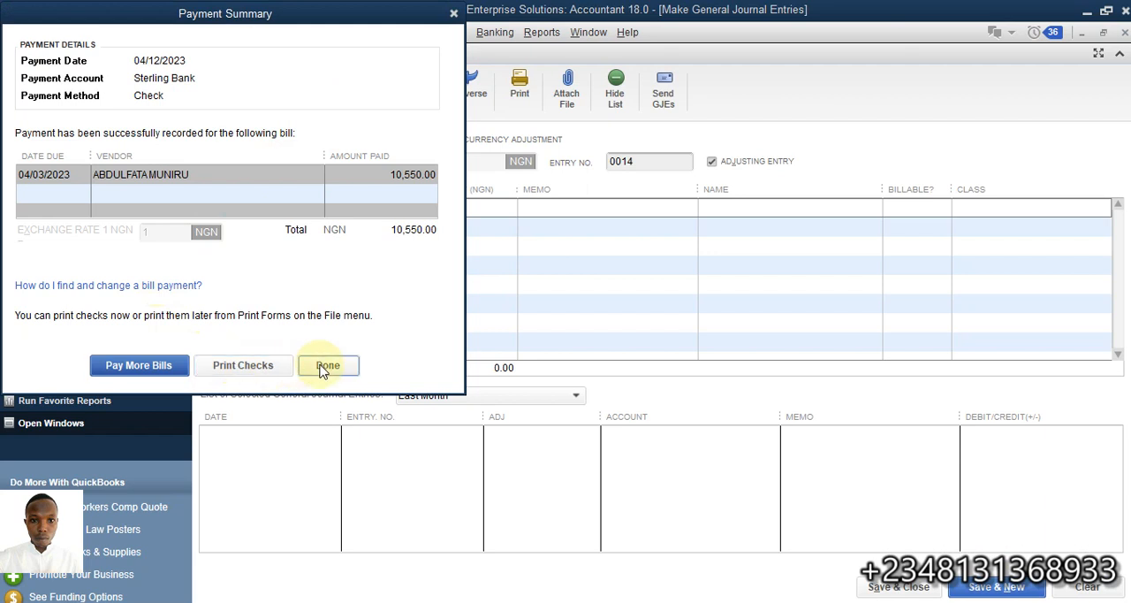
left_click(325, 366)
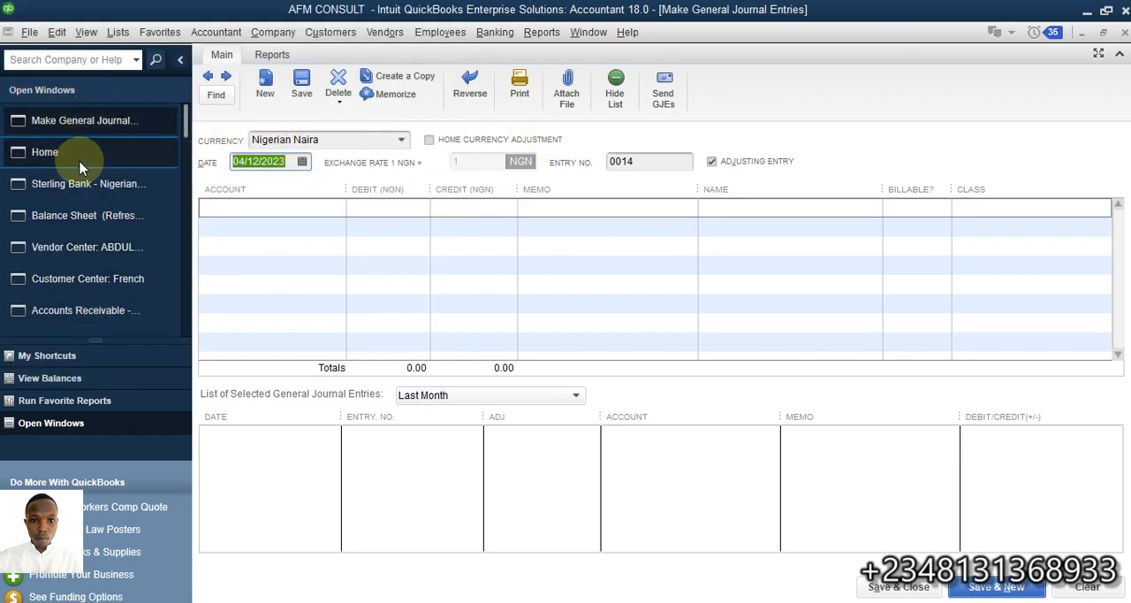
- Check the remaining unpaid vendor bills, and look for unpaid invoices of the customer whose 14,000.00 payment was received
left_click(106, 165)
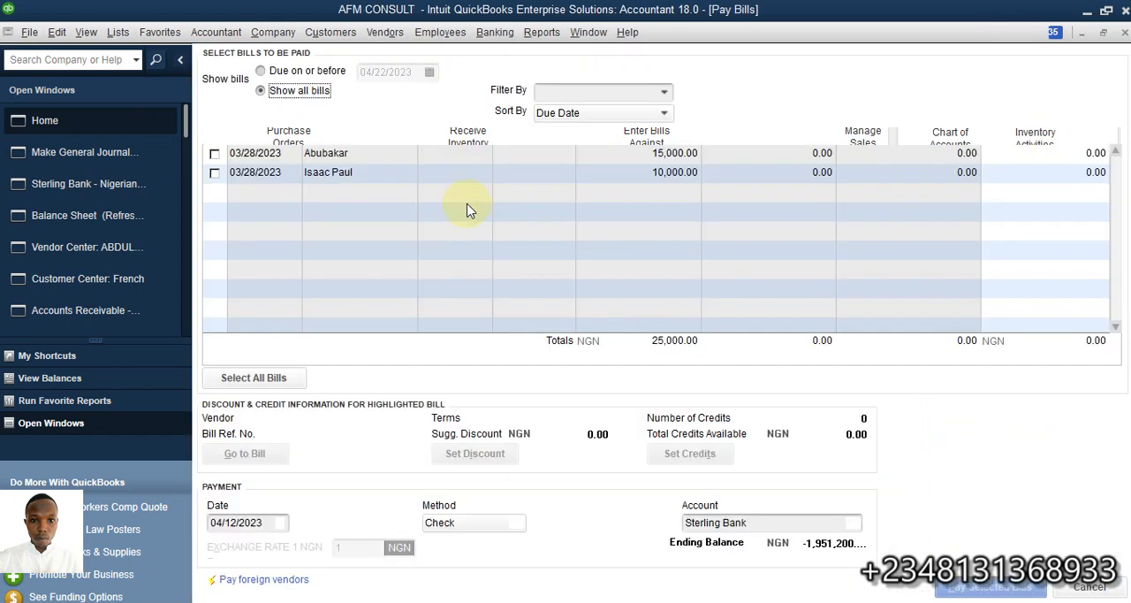
left_click(1124, 34)
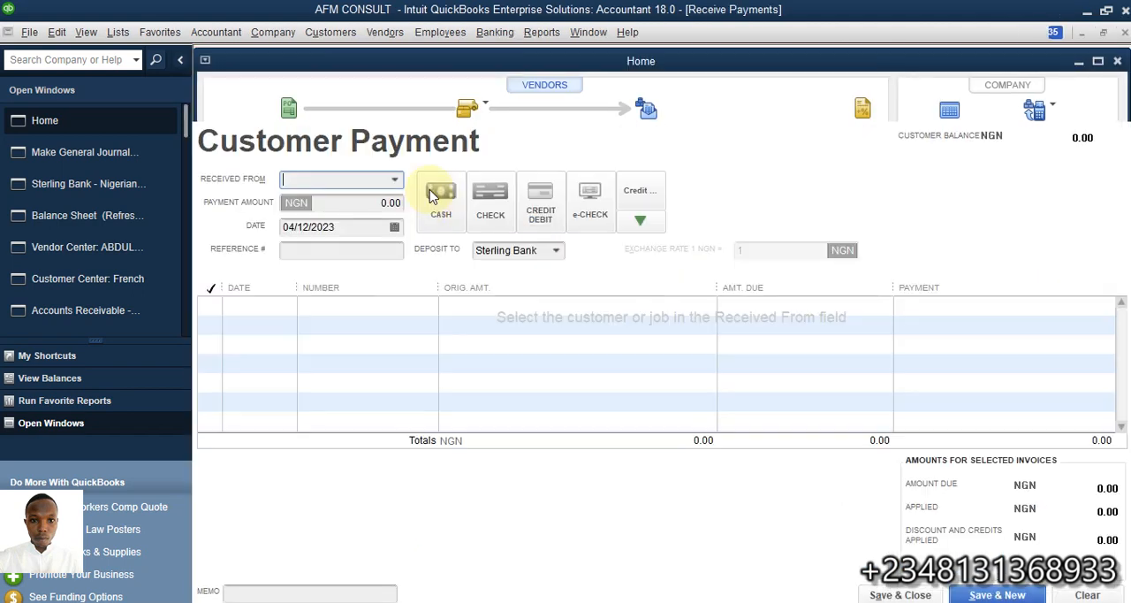
left_click(396, 182)
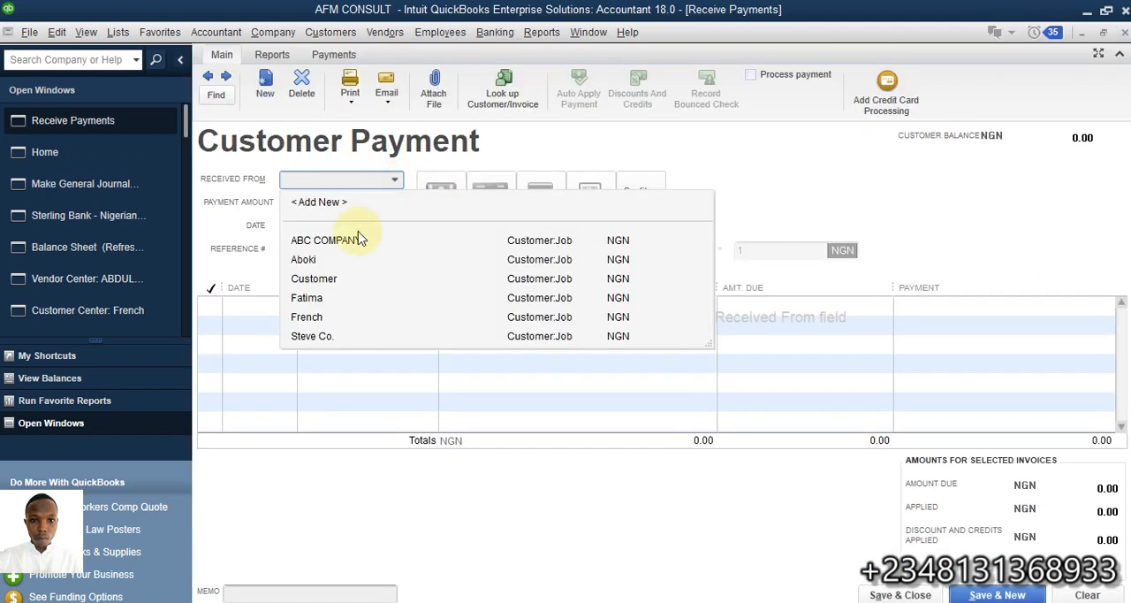
left_click(323, 317)
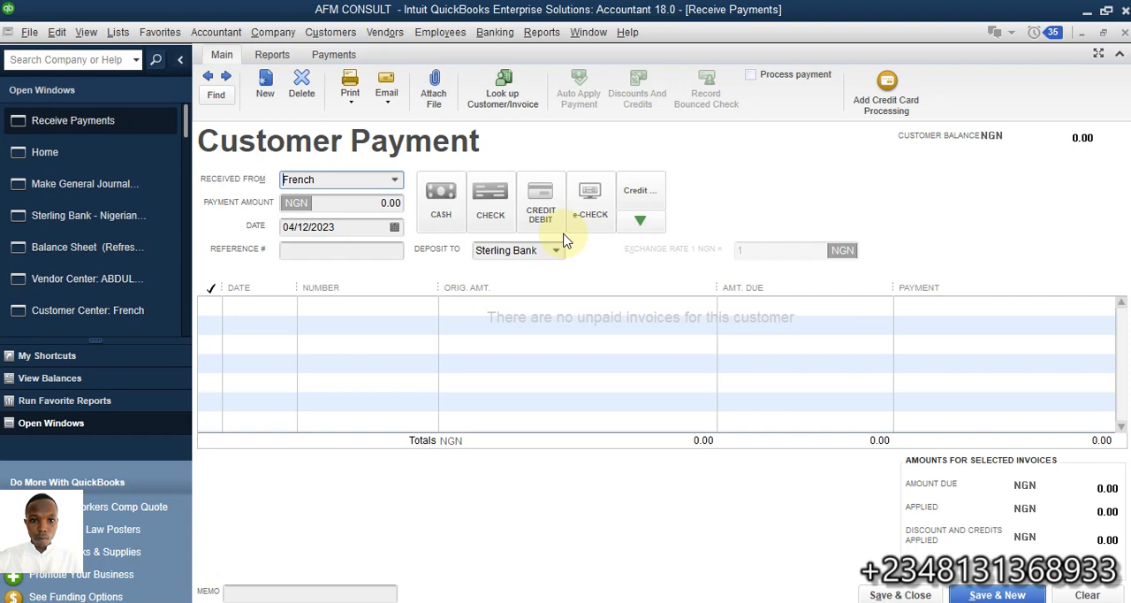
left_click(44, 152)
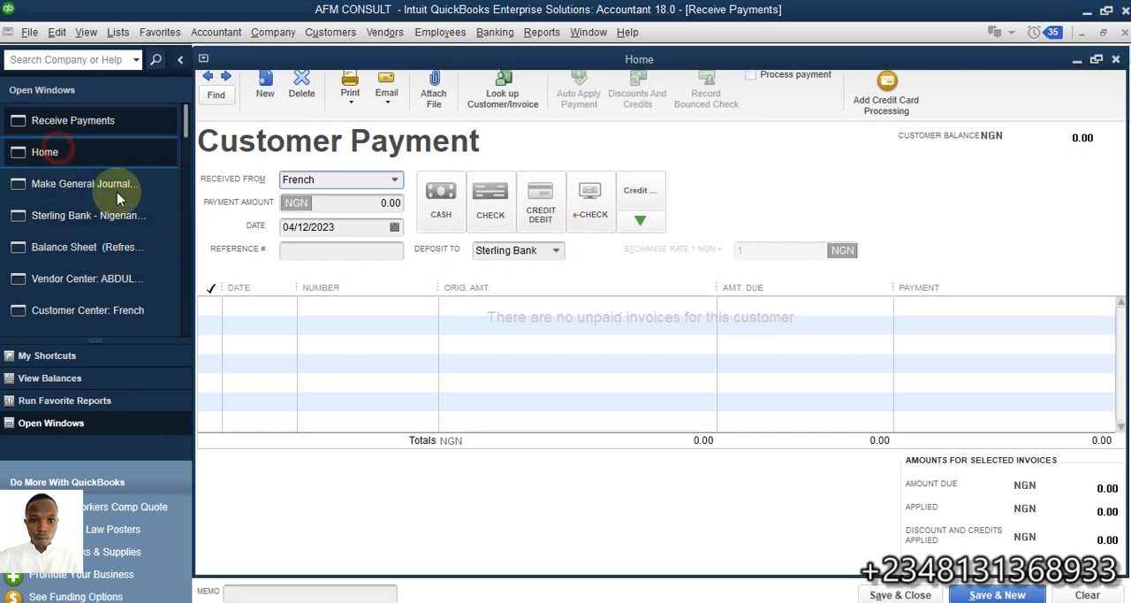